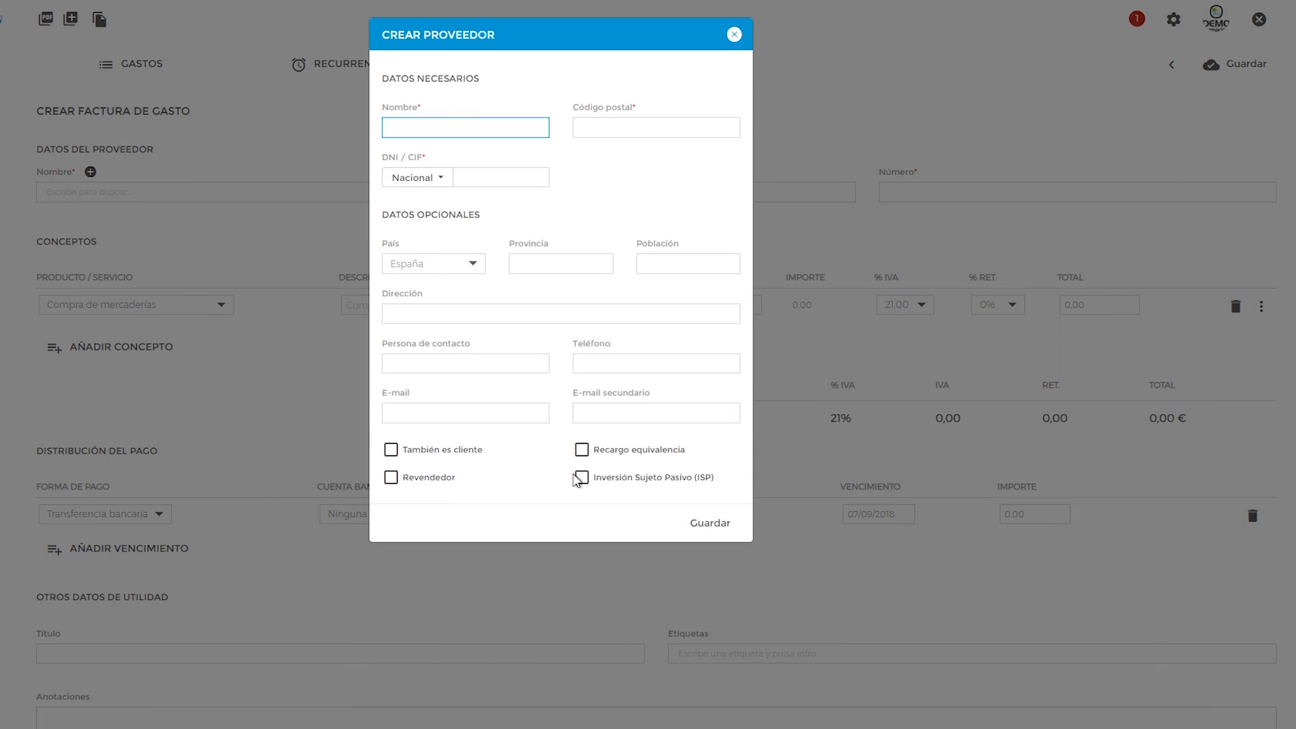
Close the new supplier form without saving and select DIGITAL ELECTRICA S.L as the expense invoice's supplier
click(735, 37)
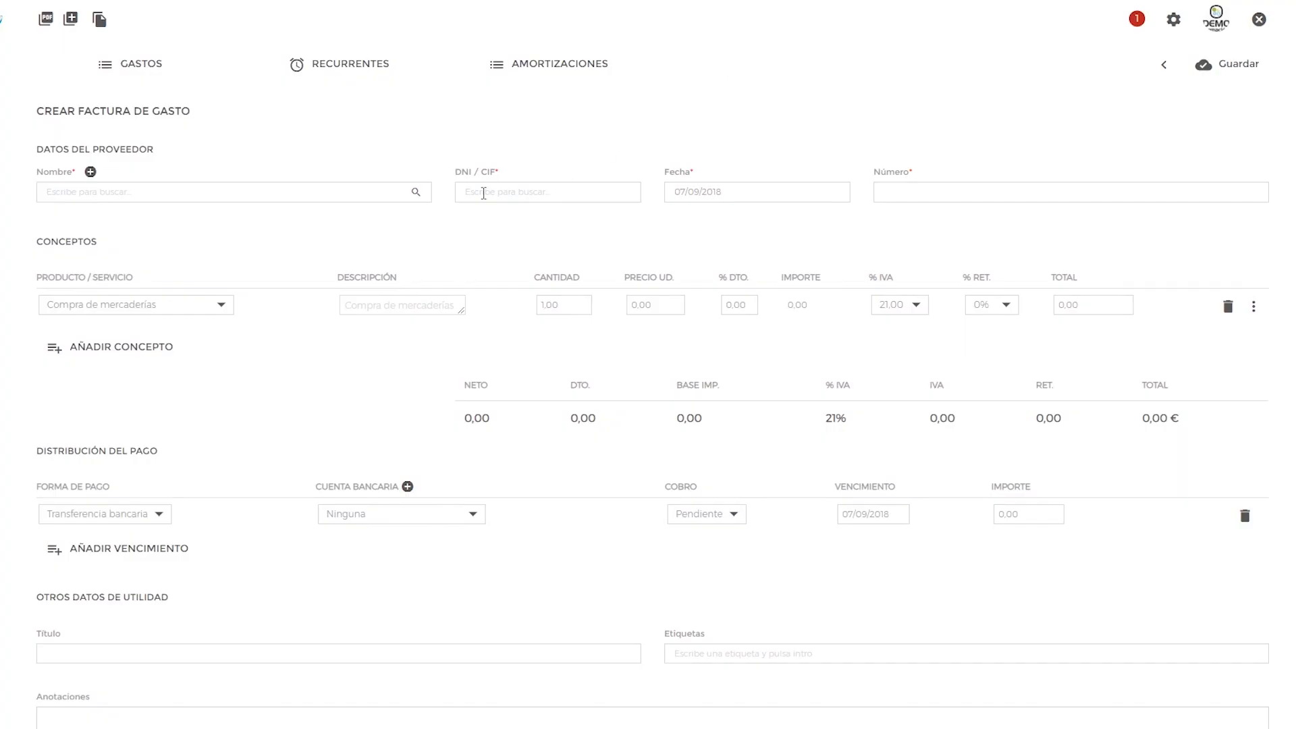
click(417, 194)
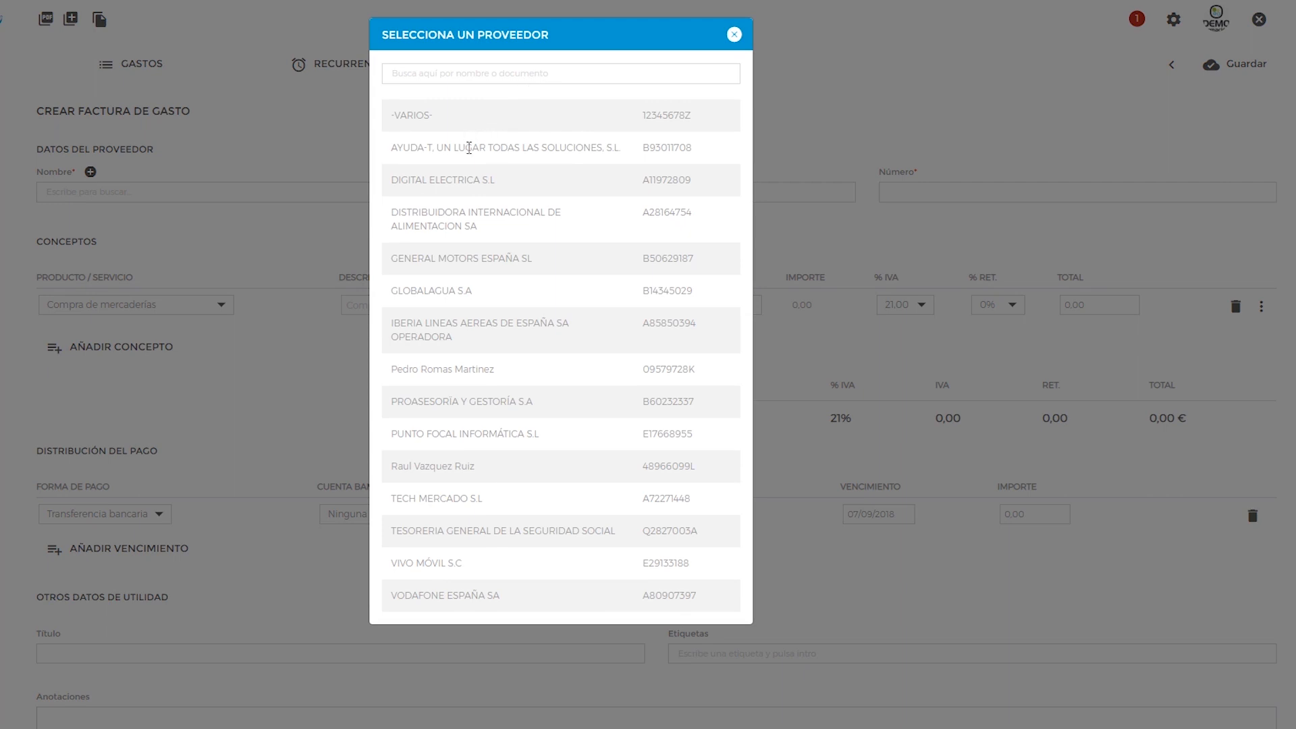
click(476, 176)
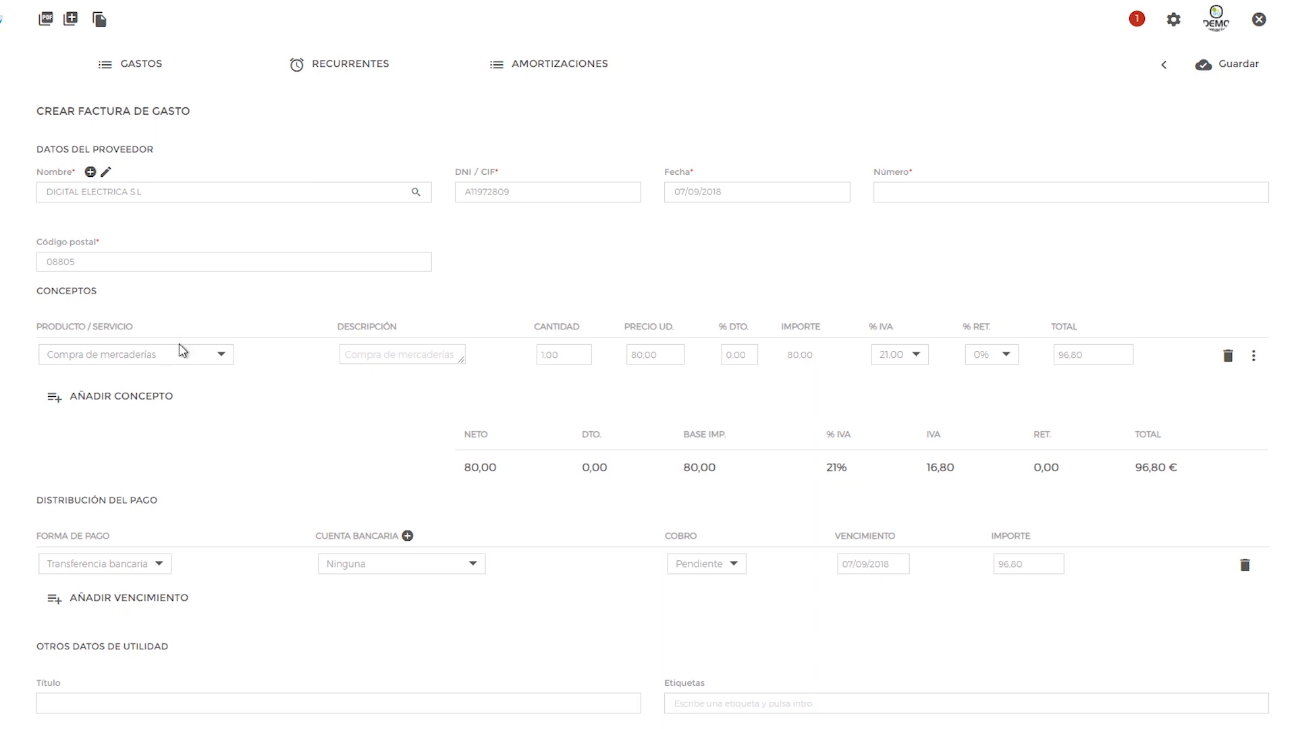
Add a second Compra de mercaderías concept line to the expense invoice
click(183, 363)
click(334, 380)
click(145, 399)
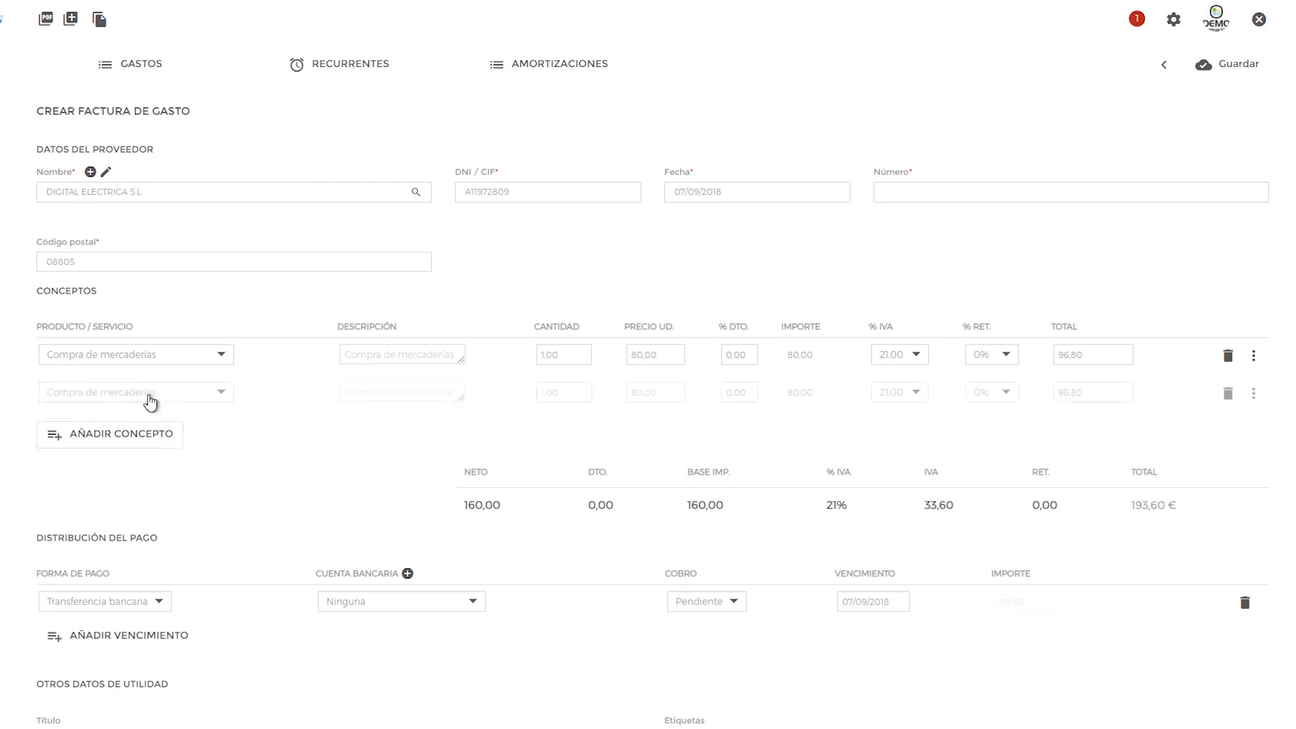
Add a second due date line to the invoice's payment distribution
scroll(675, 502, down, 3)
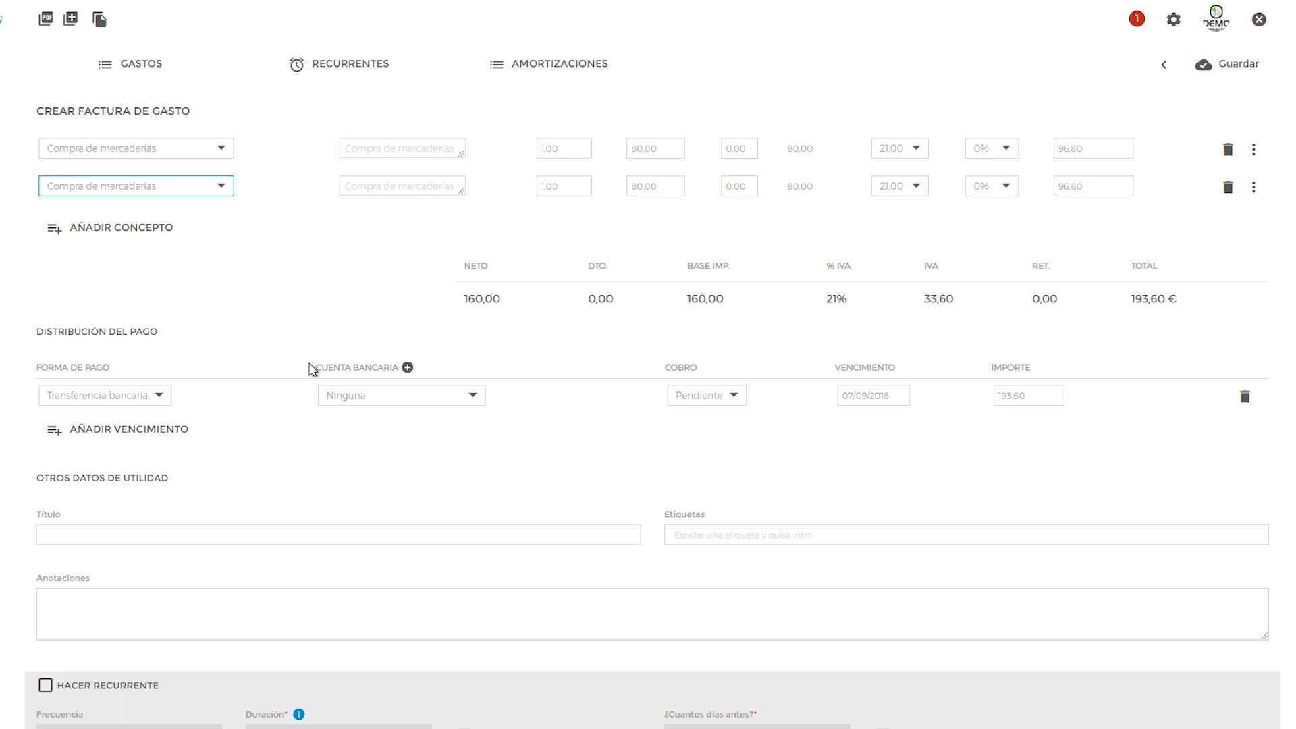
click(179, 432)
click(157, 433)
Make the expense invoice recurrent and enable its email reminder, set to 10 days before
scroll(193, 434, down, 1)
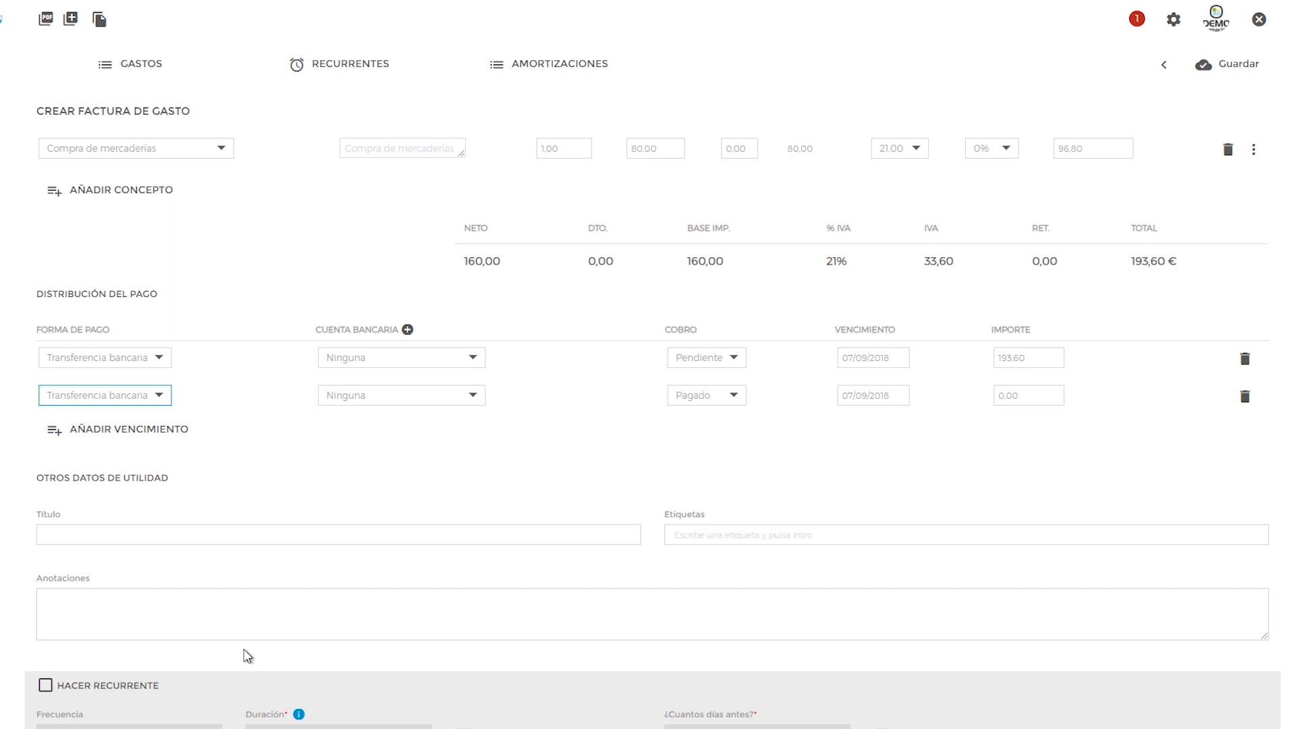
scroll(52, 636, down, 3)
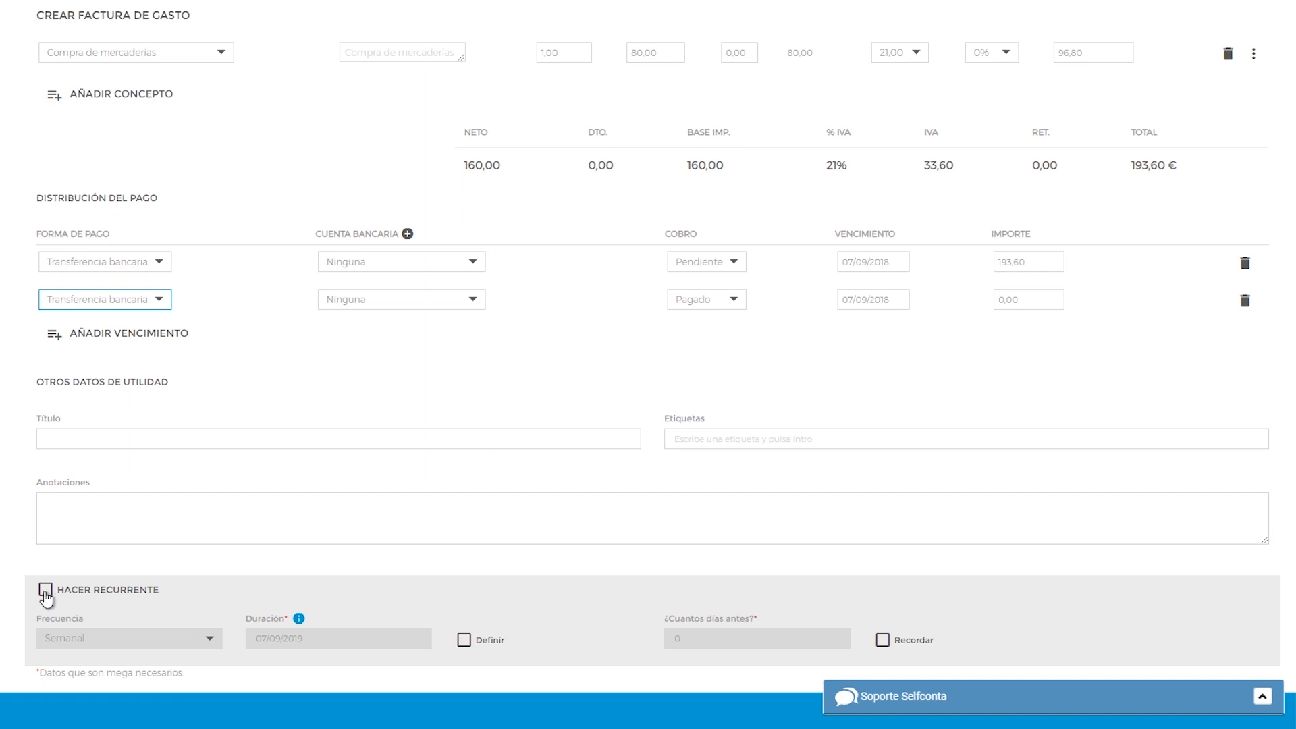
click(45, 592)
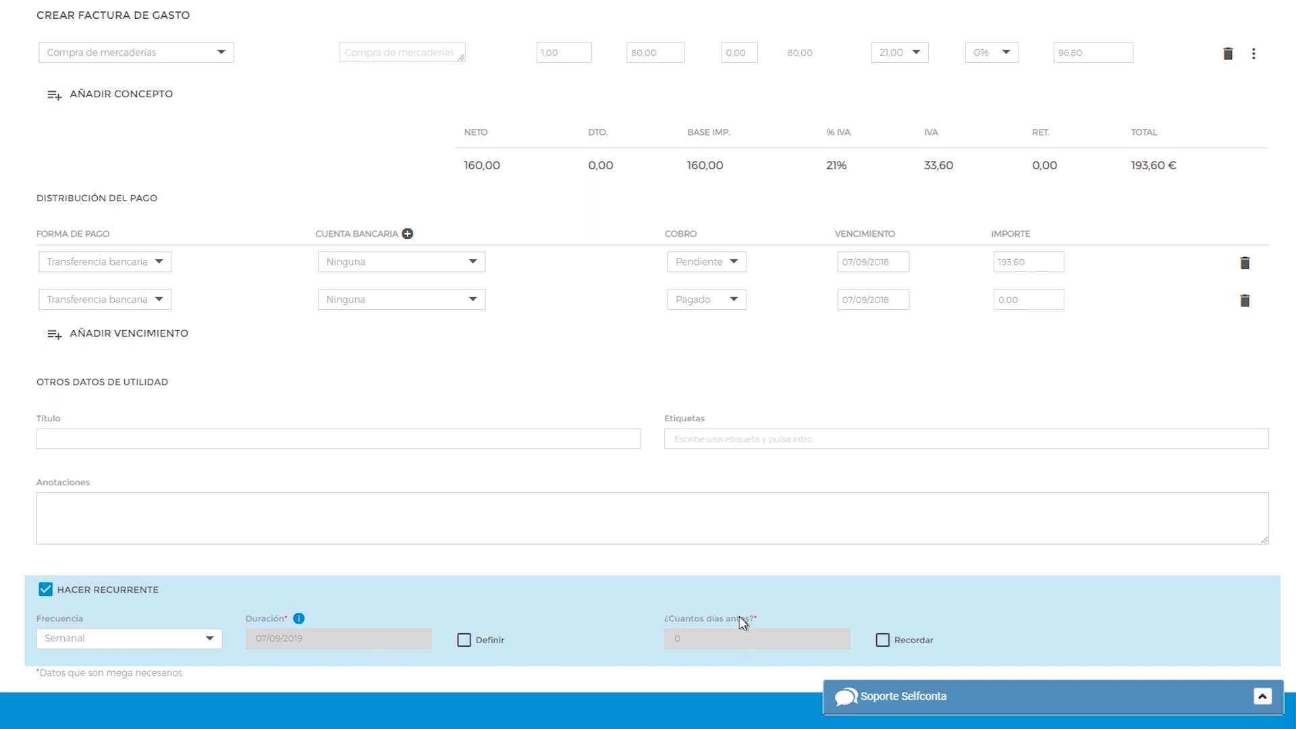
click(881, 641)
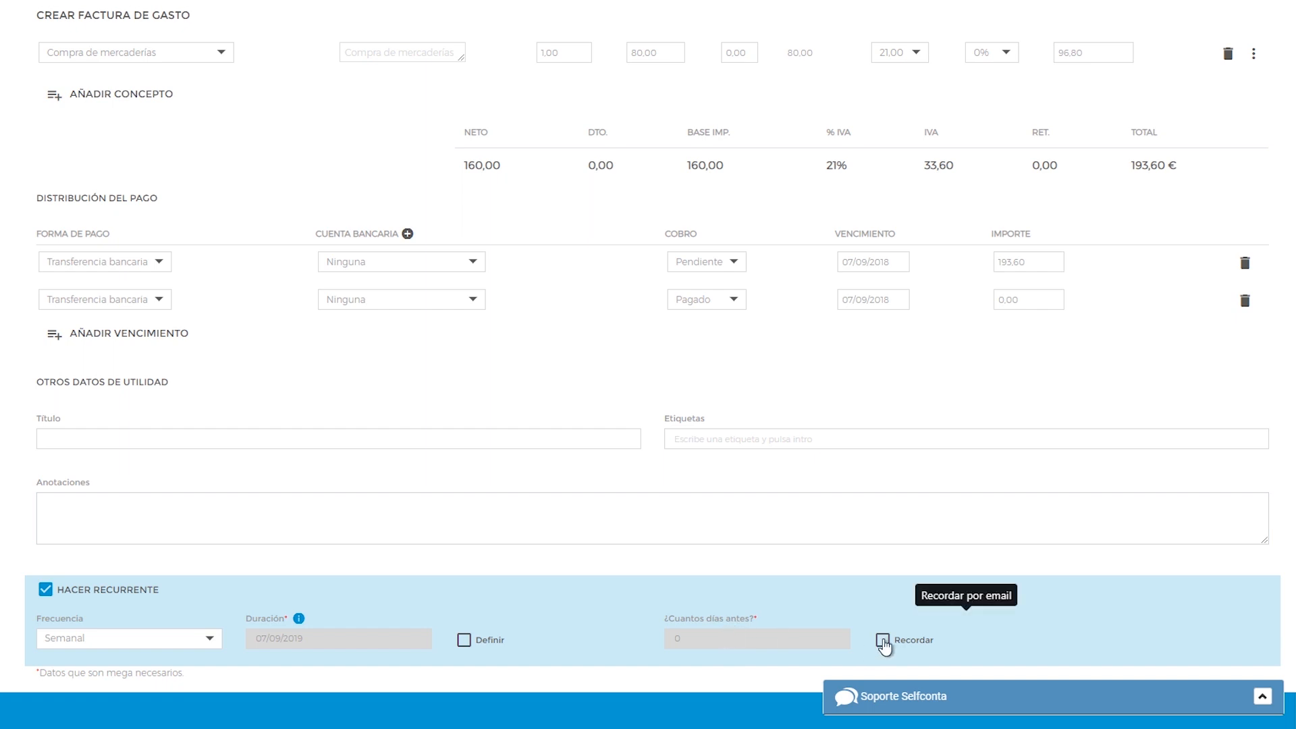
click(702, 641)
text(10)
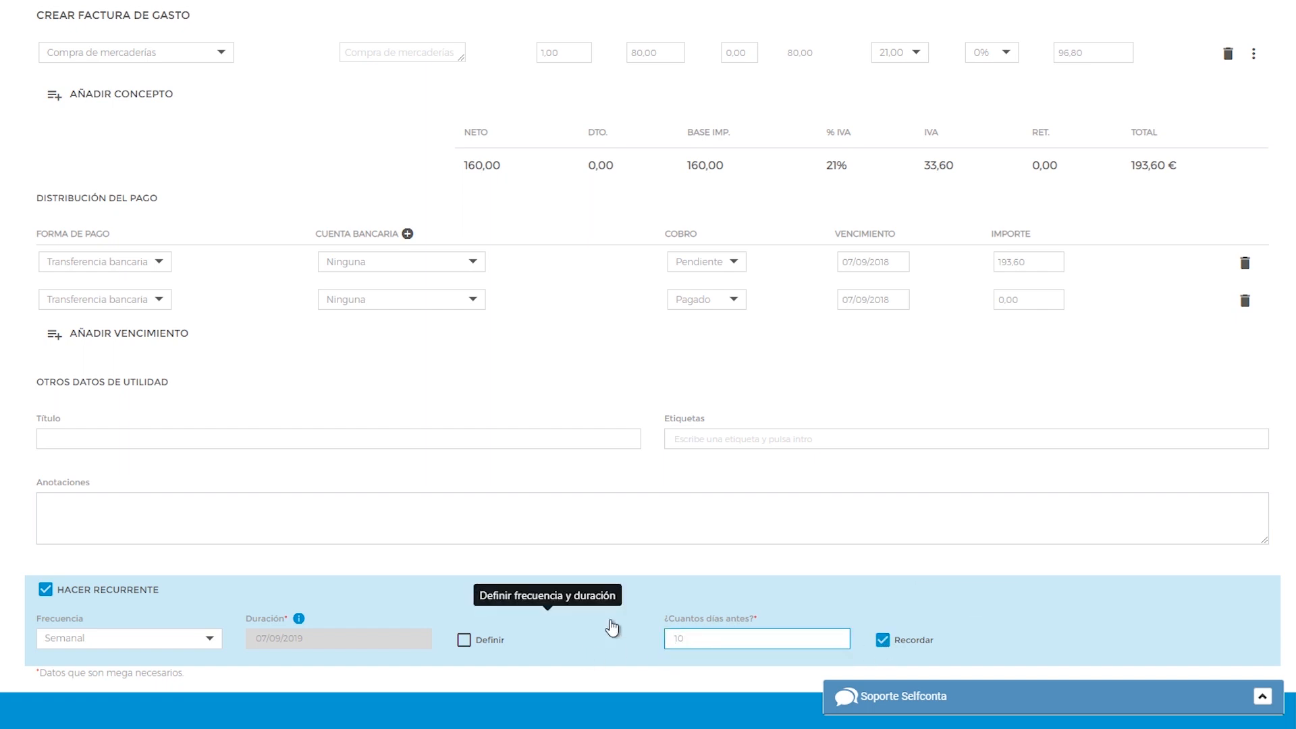
click(700, 559)
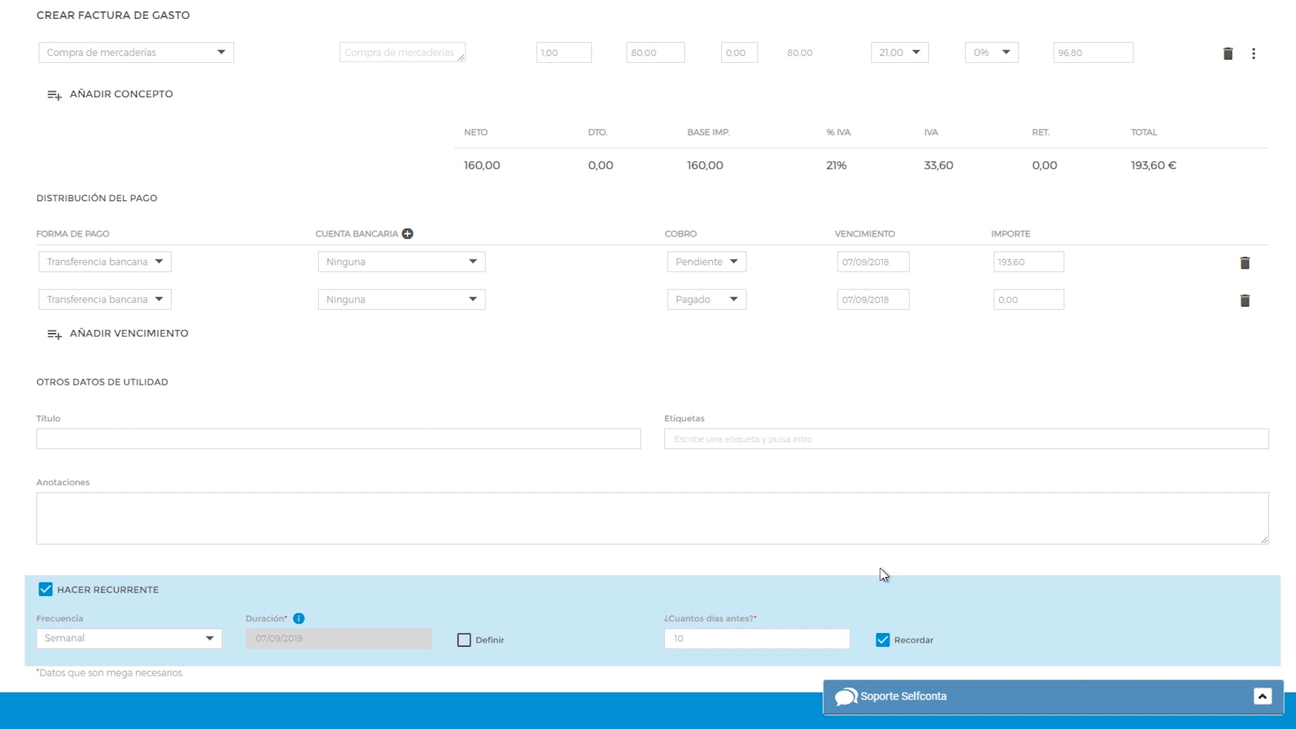
Turn off the invoice's recurrence and open the recurring expenses list, leaving the invoice unsaved
click(45, 589)
scroll(328, 290, up, 2)
scroll(328, 290, up, 2)
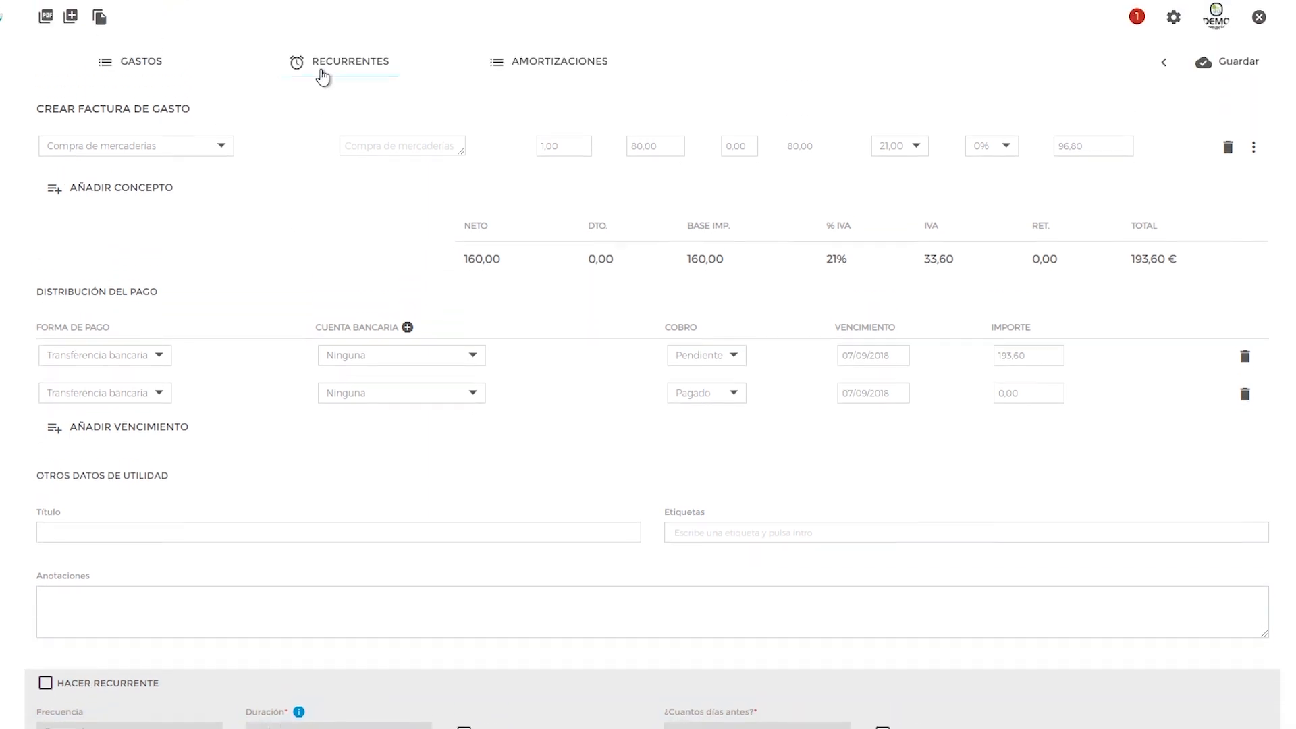
click(333, 76)
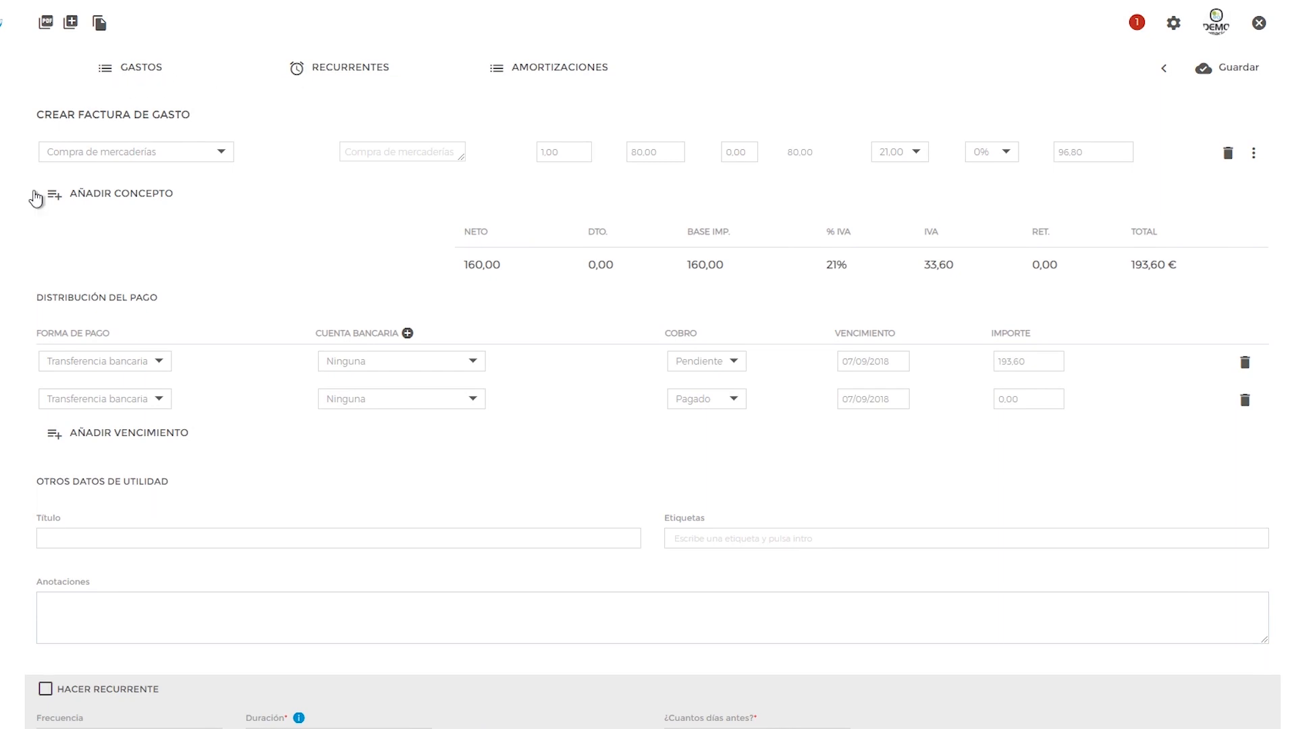
click(331, 74)
click(623, 78)
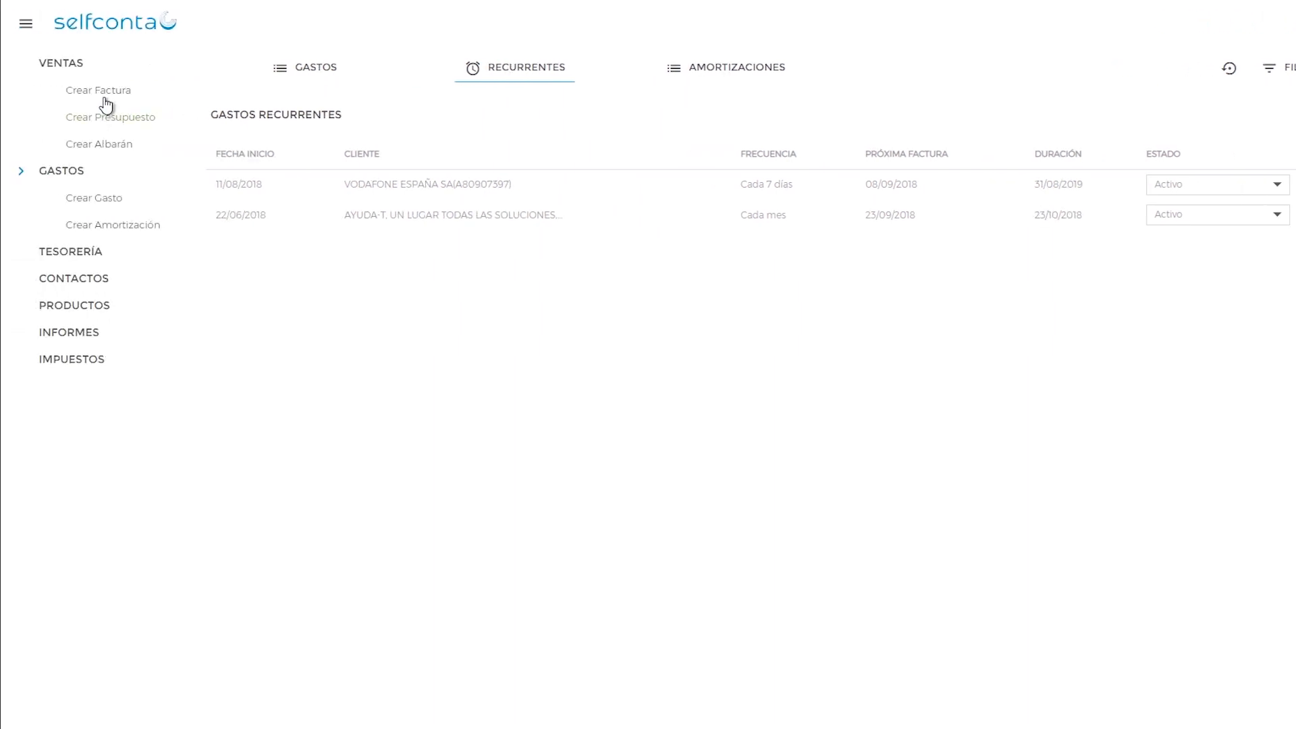
View the list of recurring sales invoices
click(75, 74)
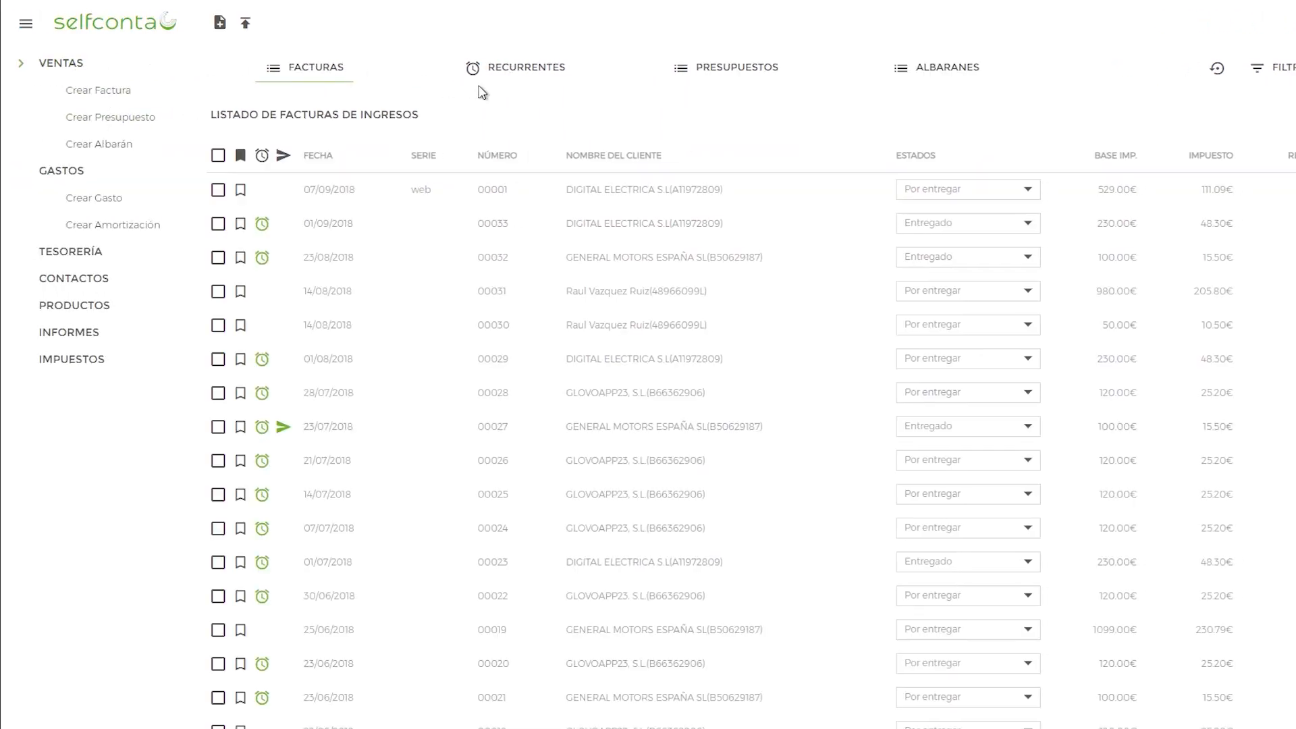
click(533, 71)
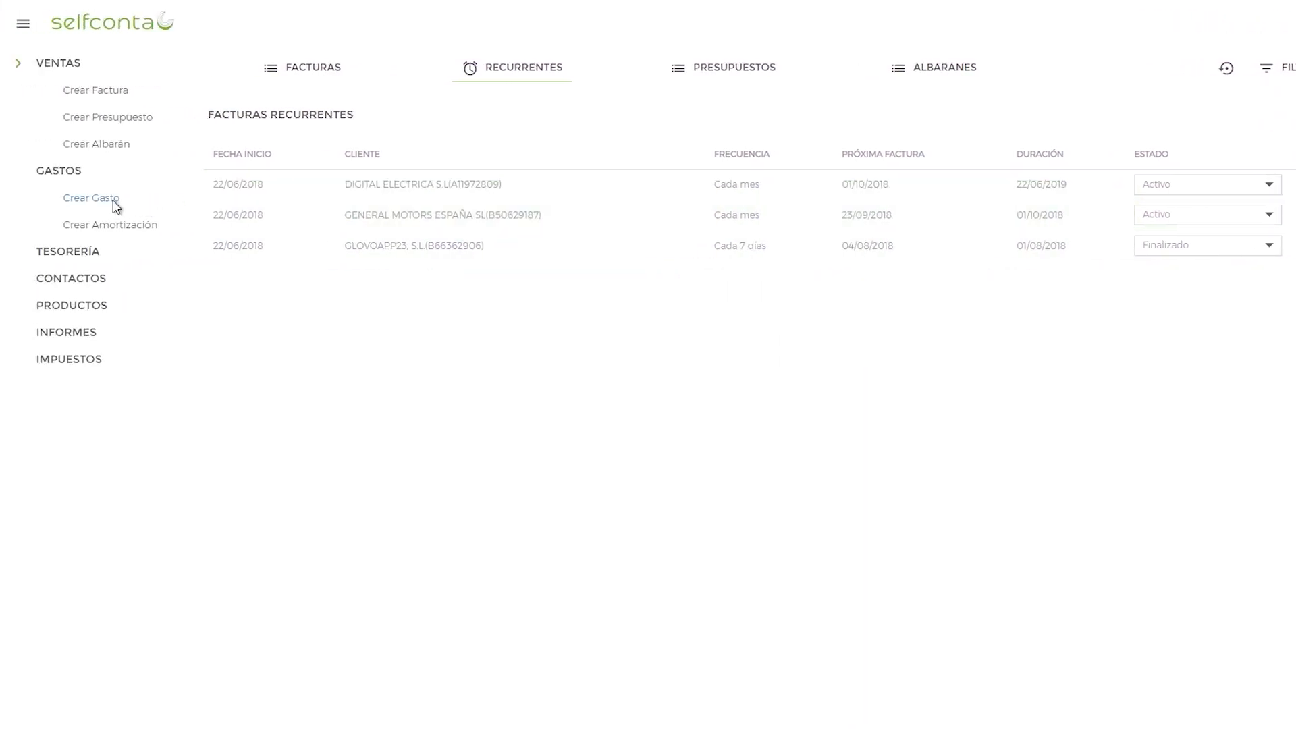
Start a new expense invoice and mark it as recurrent
click(116, 206)
scroll(472, 359, down, 3)
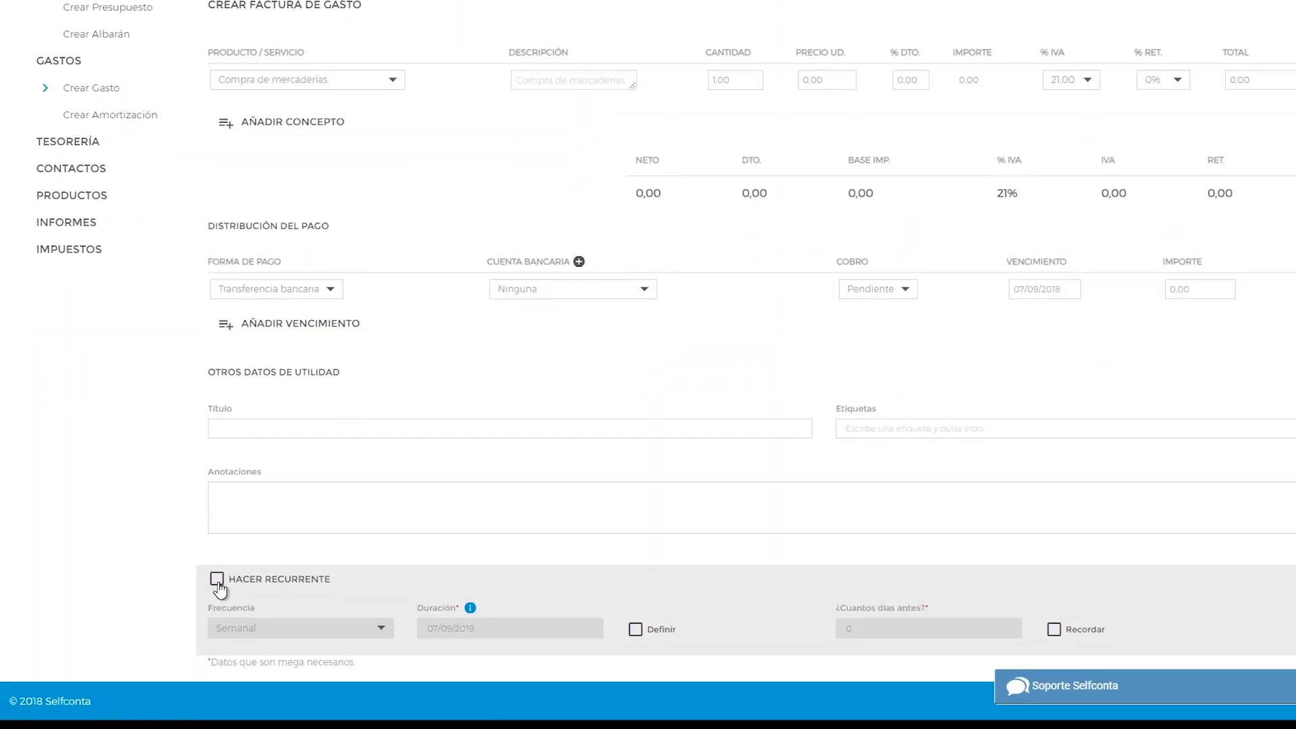
click(217, 579)
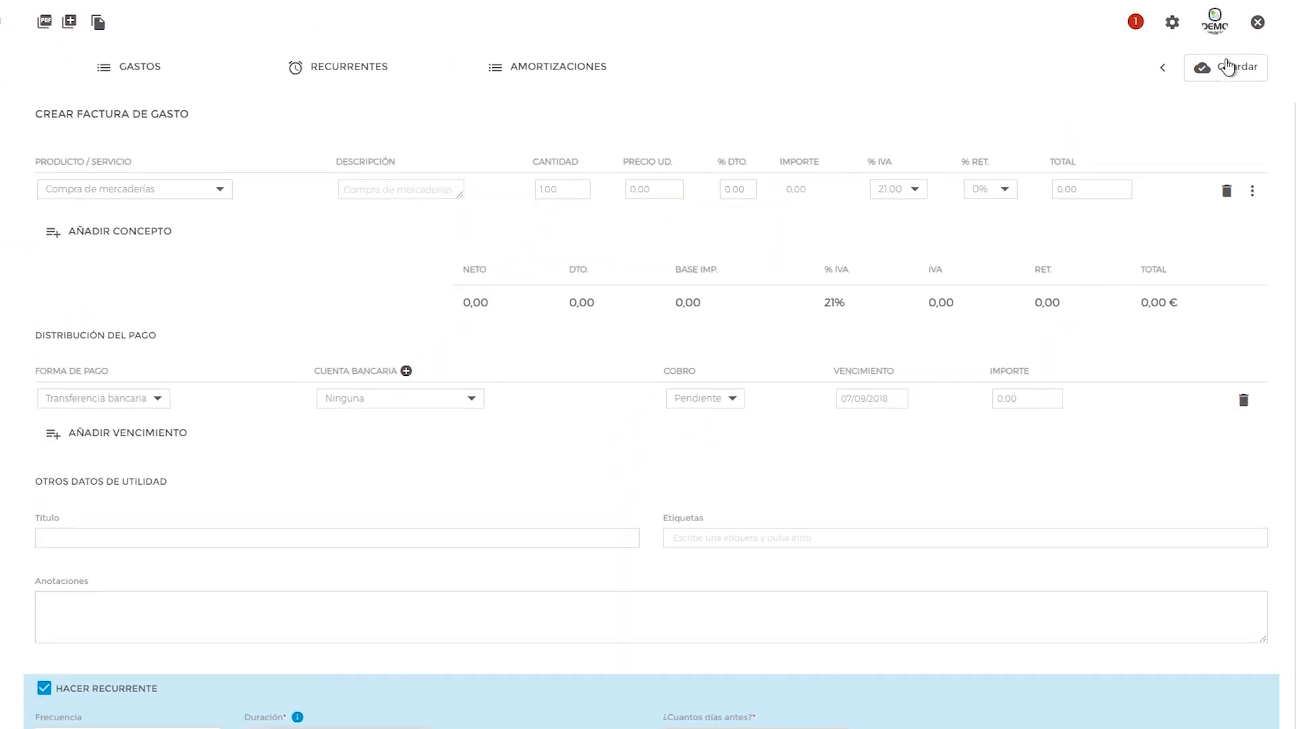
Leave the new expense invoice without saving and return to the recurring expenses list
click(332, 74)
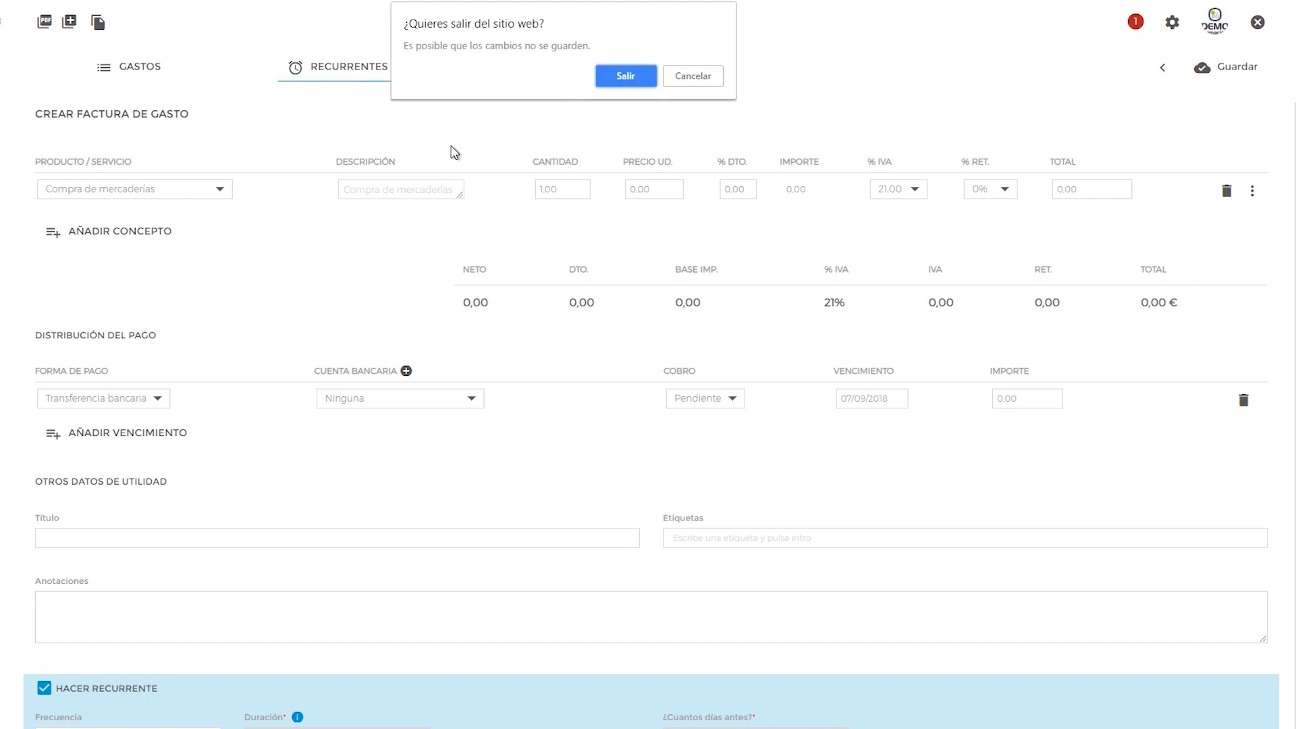
click(625, 77)
click(344, 84)
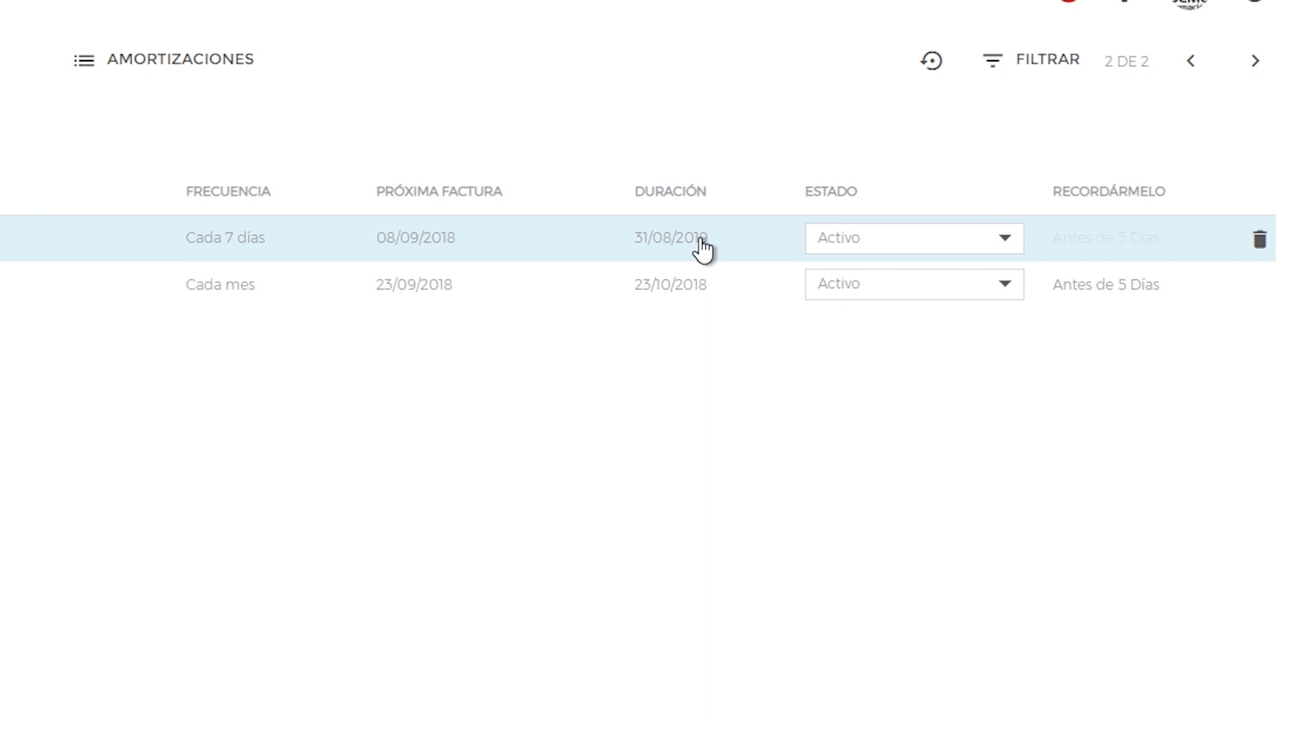
Set the status of the VODAFONE ESPAÑA SA recurring expense to Pausado
click(926, 250)
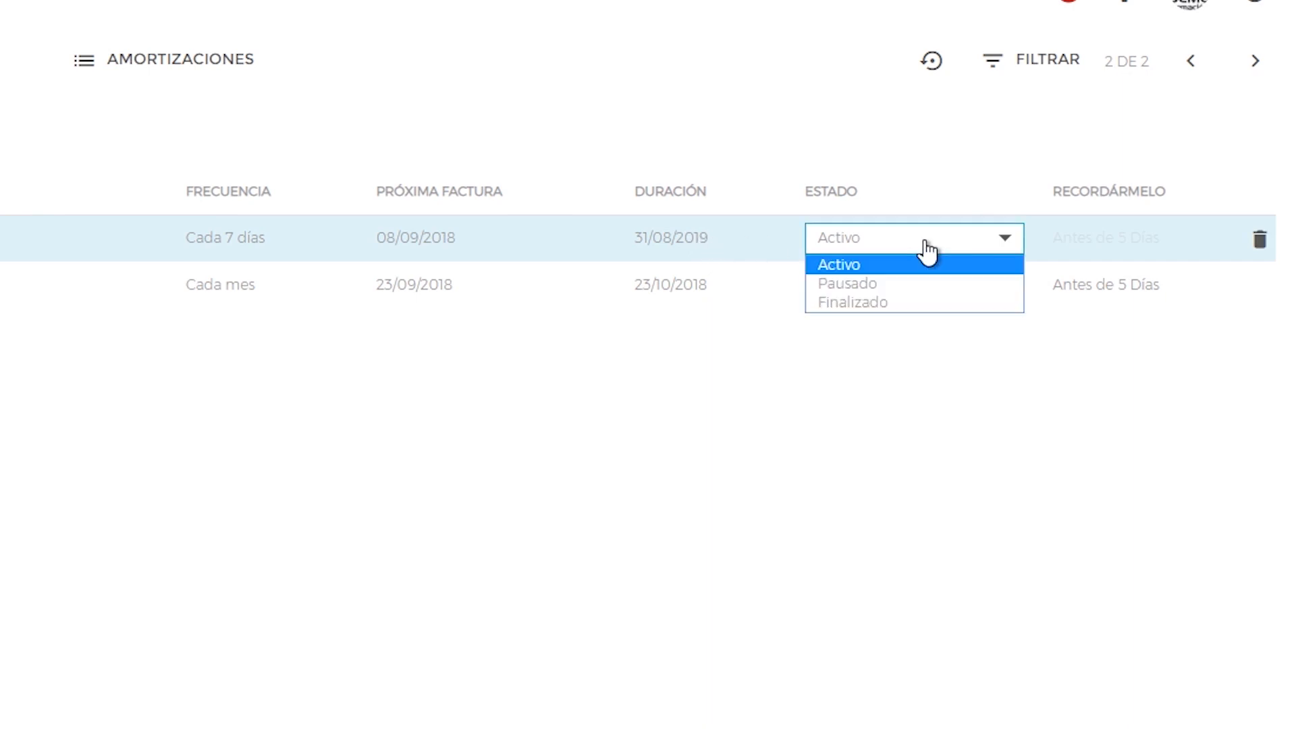
click(928, 263)
click(925, 251)
click(1151, 358)
click(881, 246)
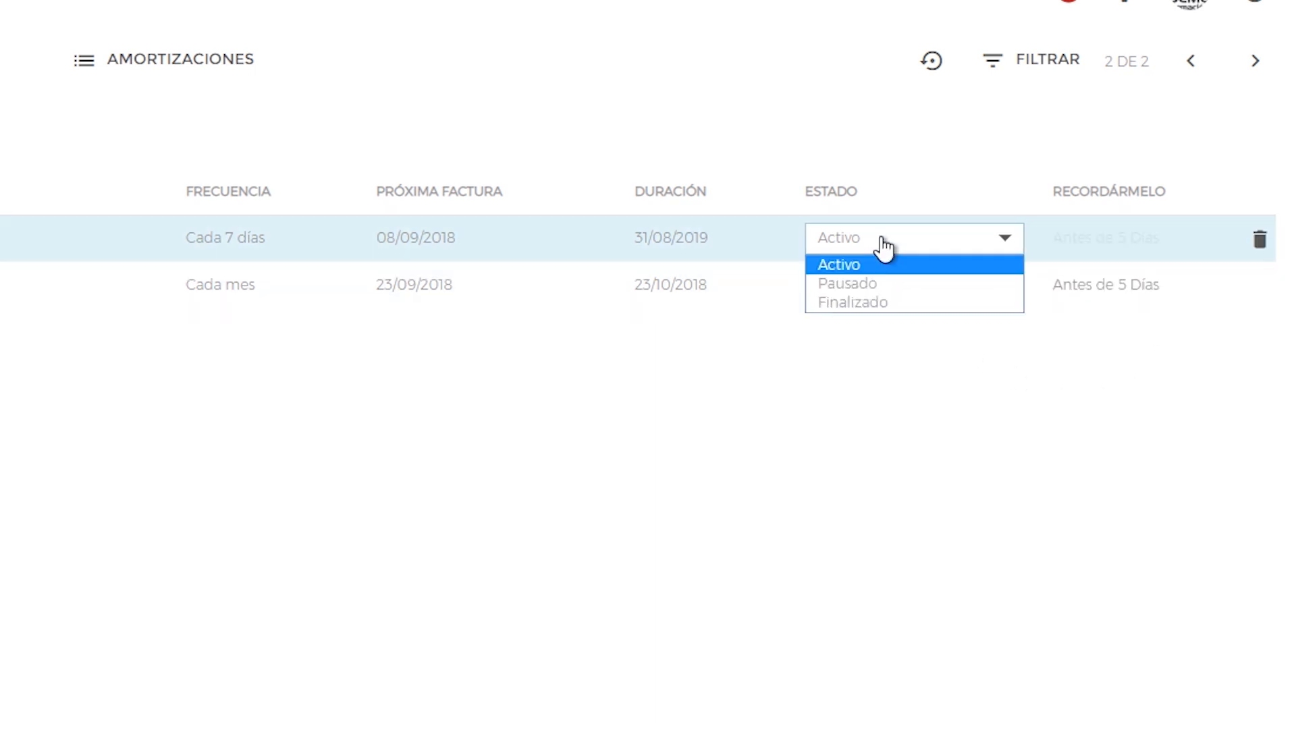
click(912, 285)
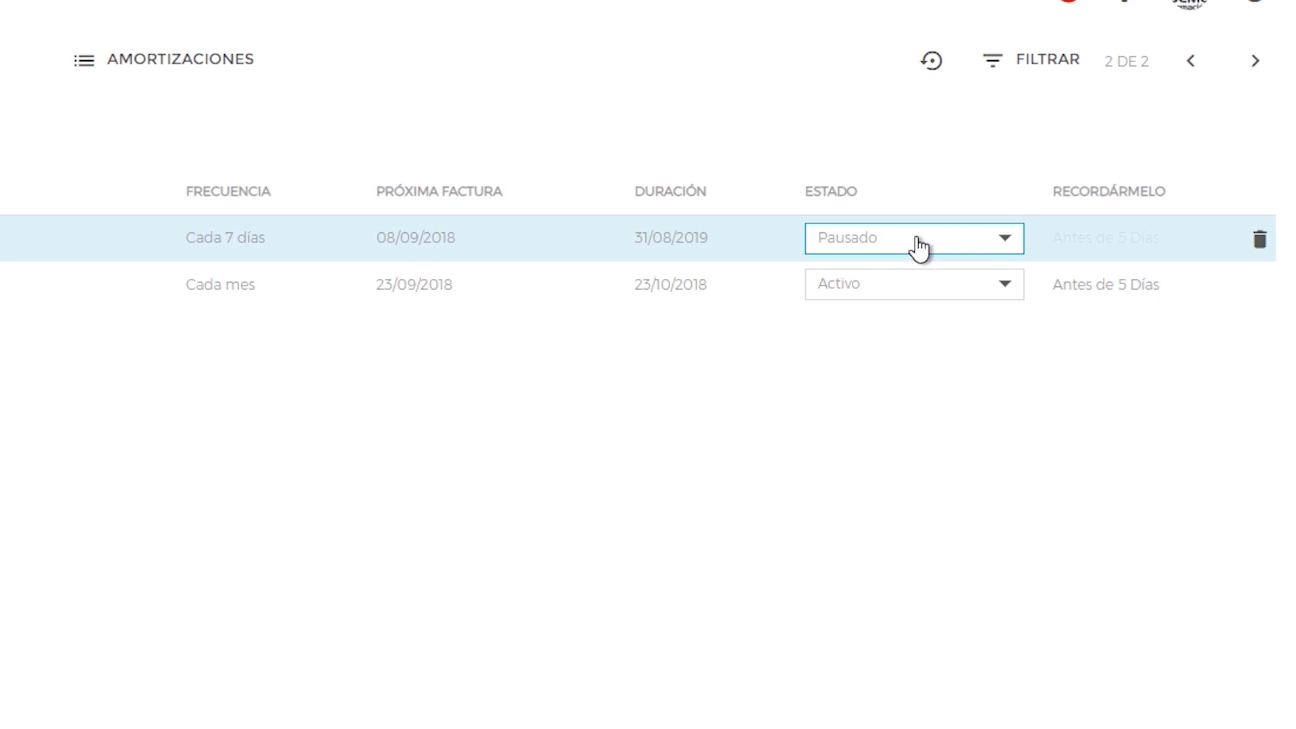
Check the available status options and the delete option for the recurring expenses
click(917, 240)
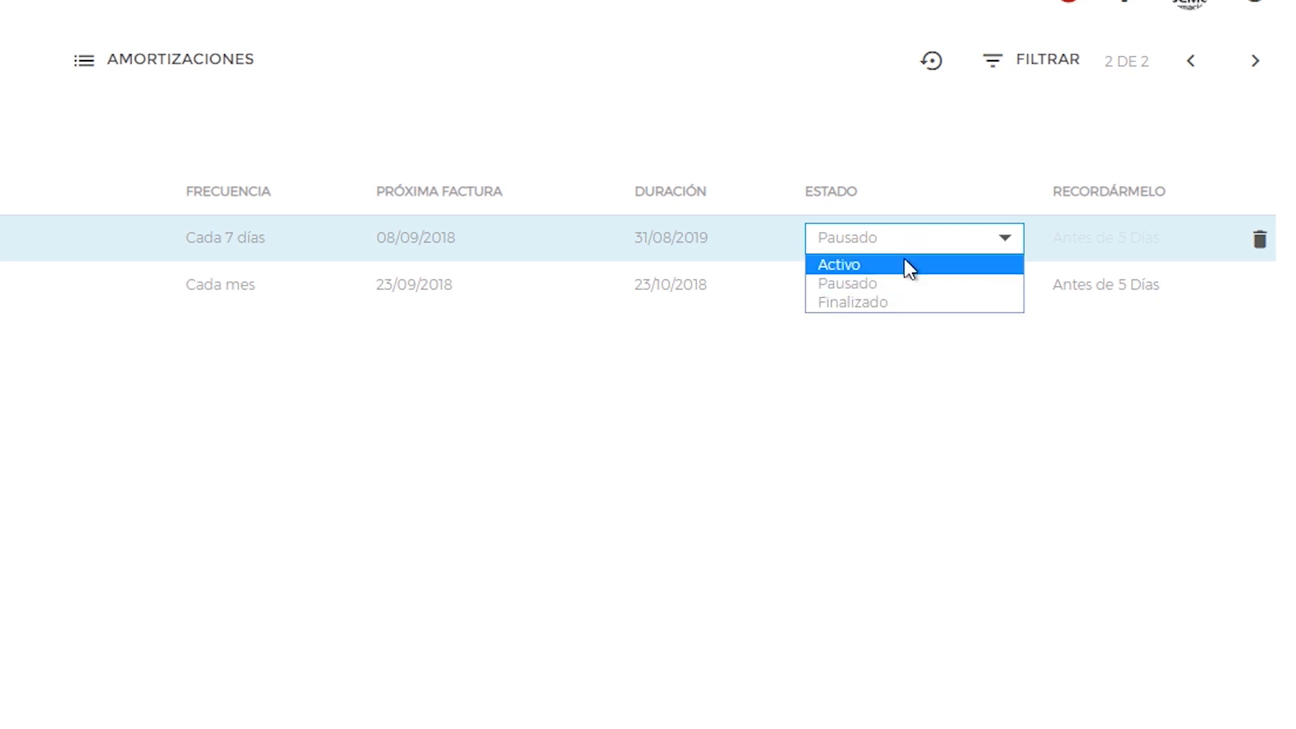
click(921, 391)
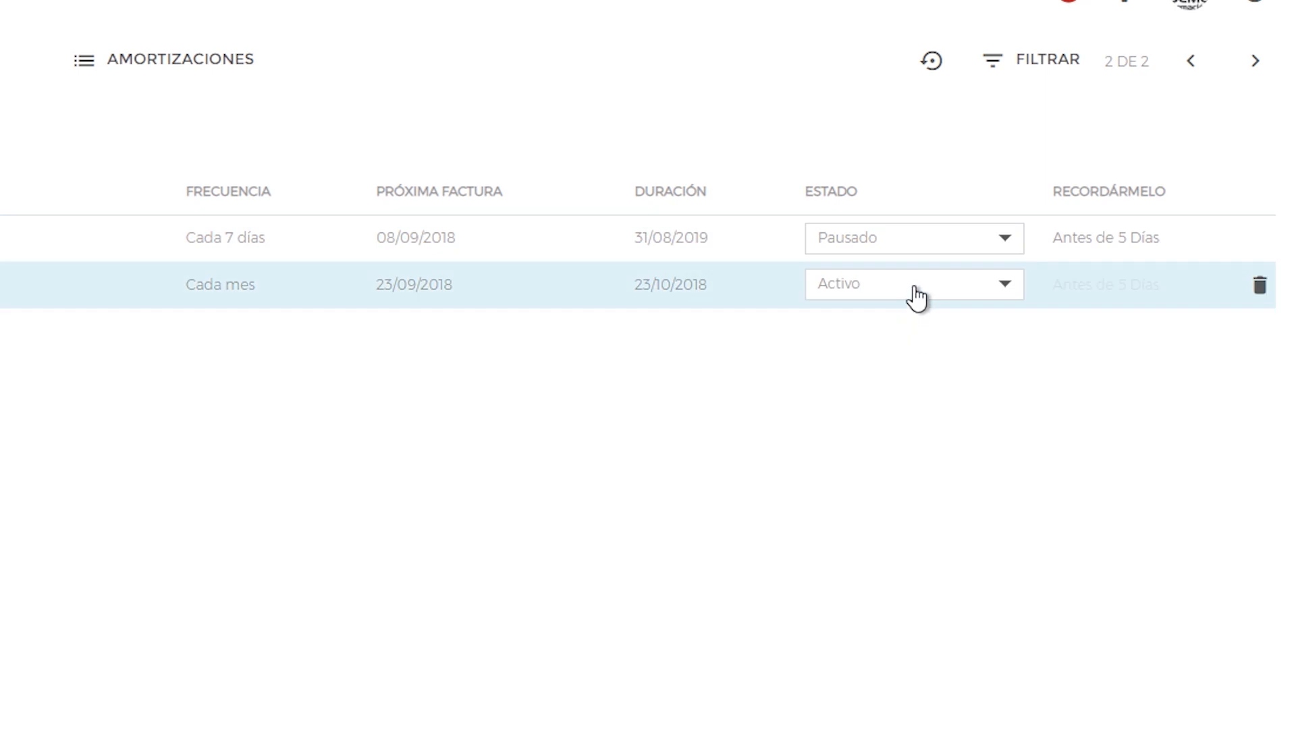
click(922, 251)
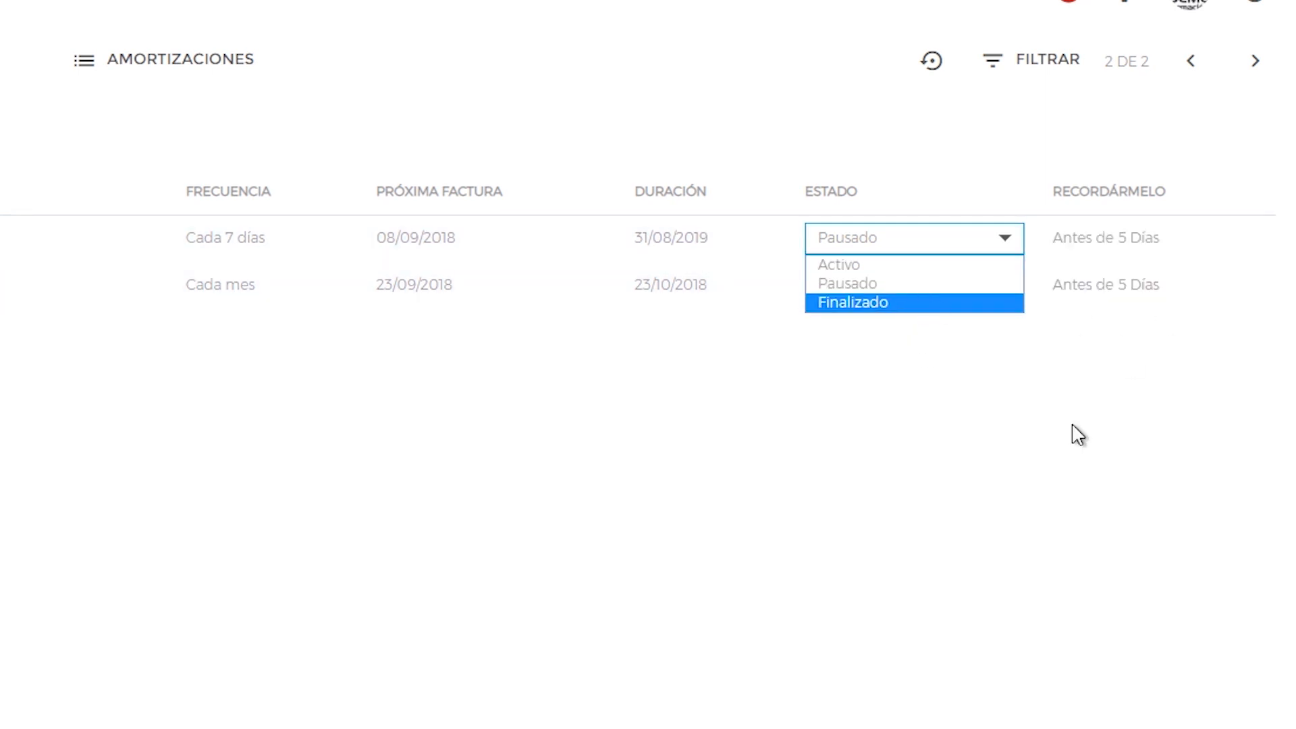
click(1068, 426)
mouse_move(1138, 290)
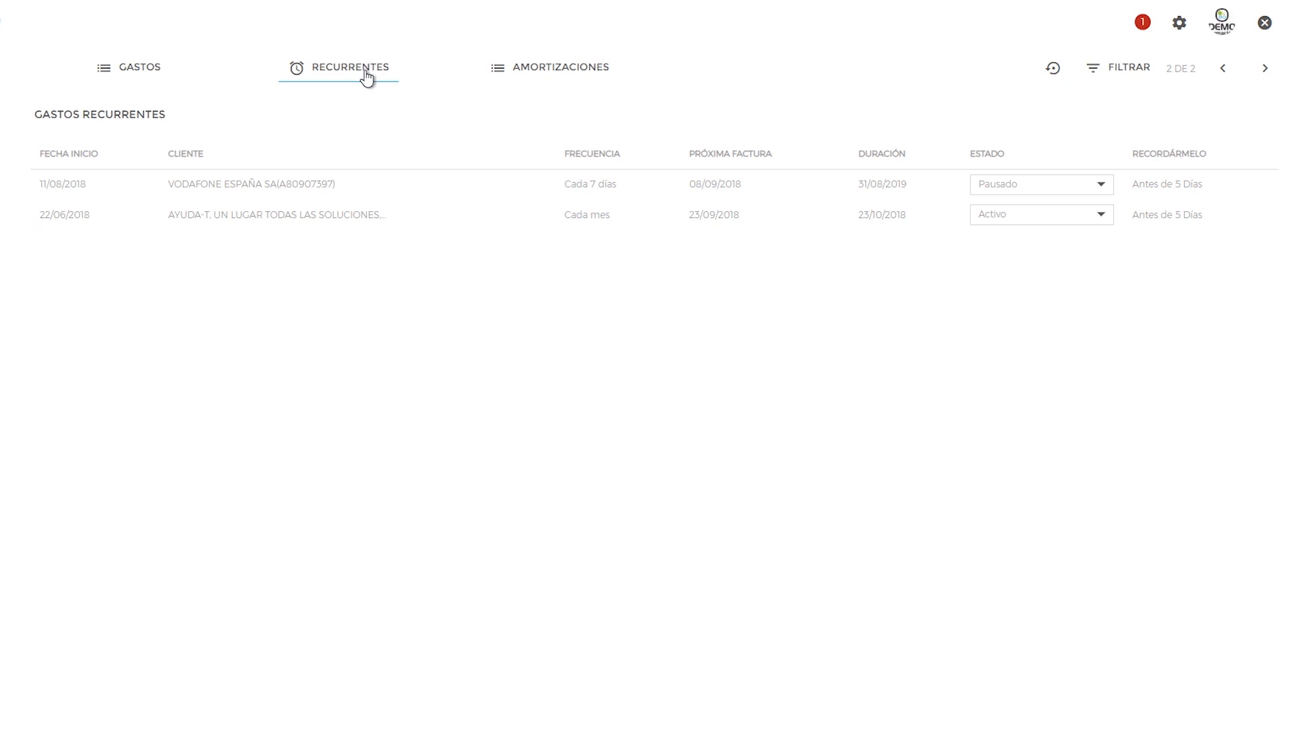
Examine the supplier and frequency of the VODAFONE ESPAÑA SA recurring expense
double_click(241, 185)
double_click(199, 185)
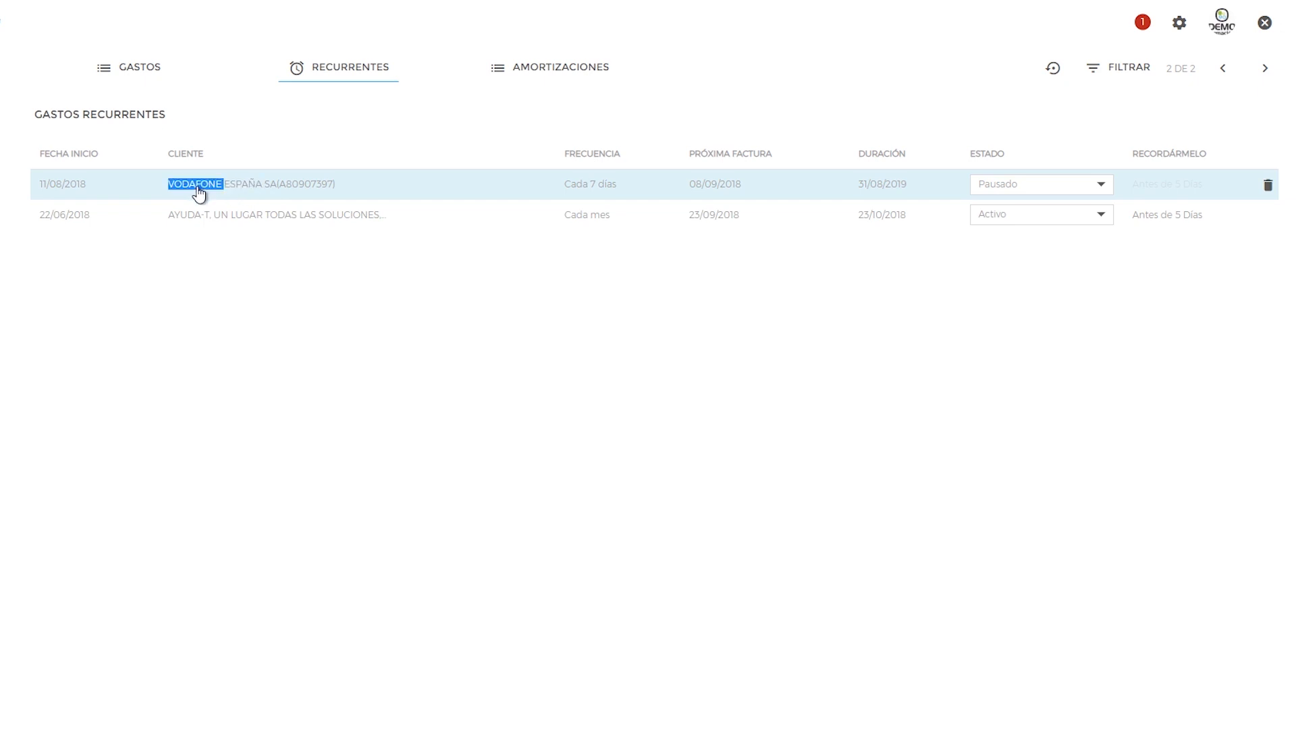
click(585, 183)
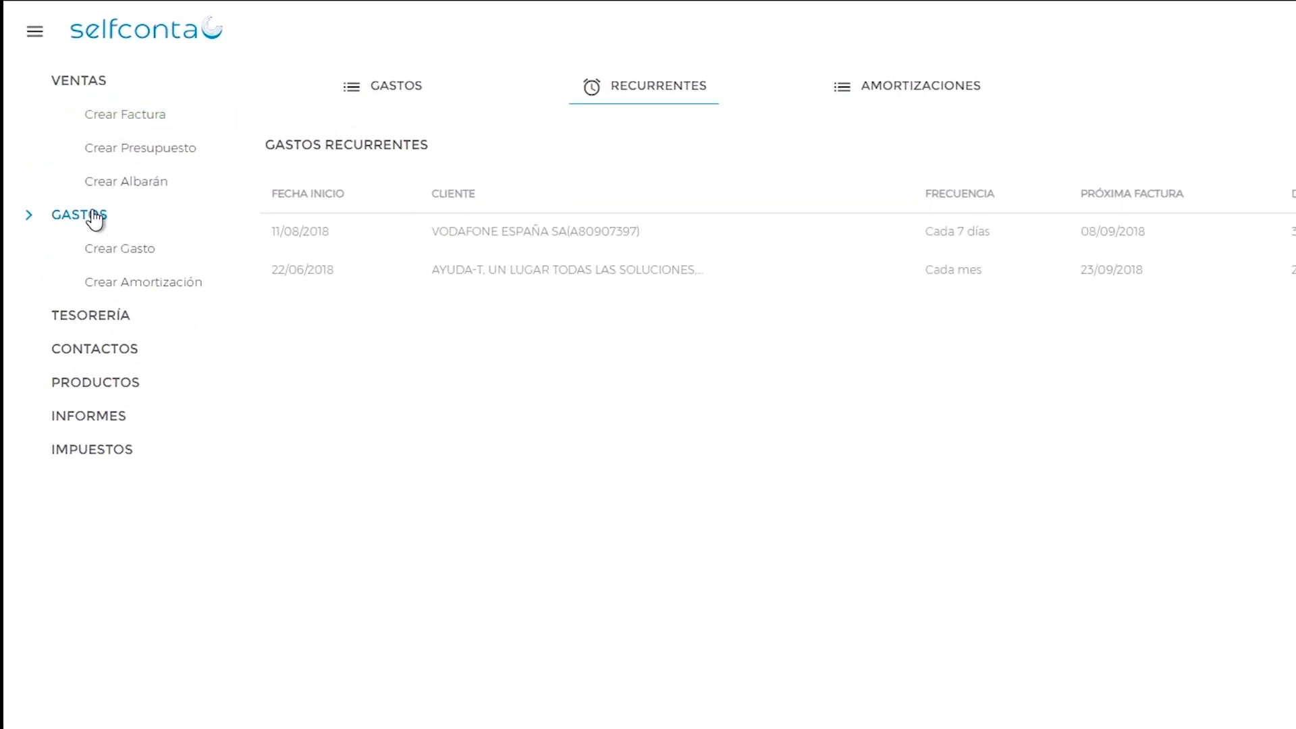
View the VODAFONE ESPAÑA SA expense dated 01/09/2018 from the expense invoice list and open the new amortization form
click(80, 215)
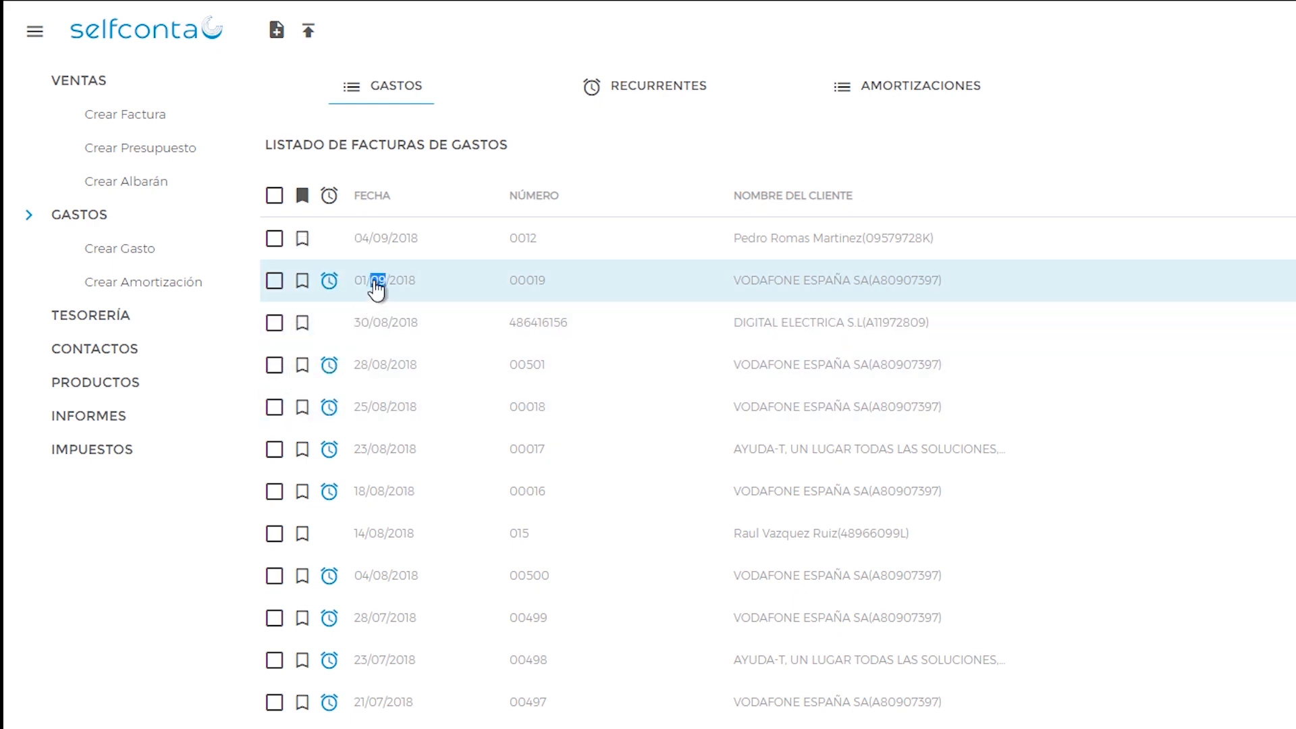
click(371, 289)
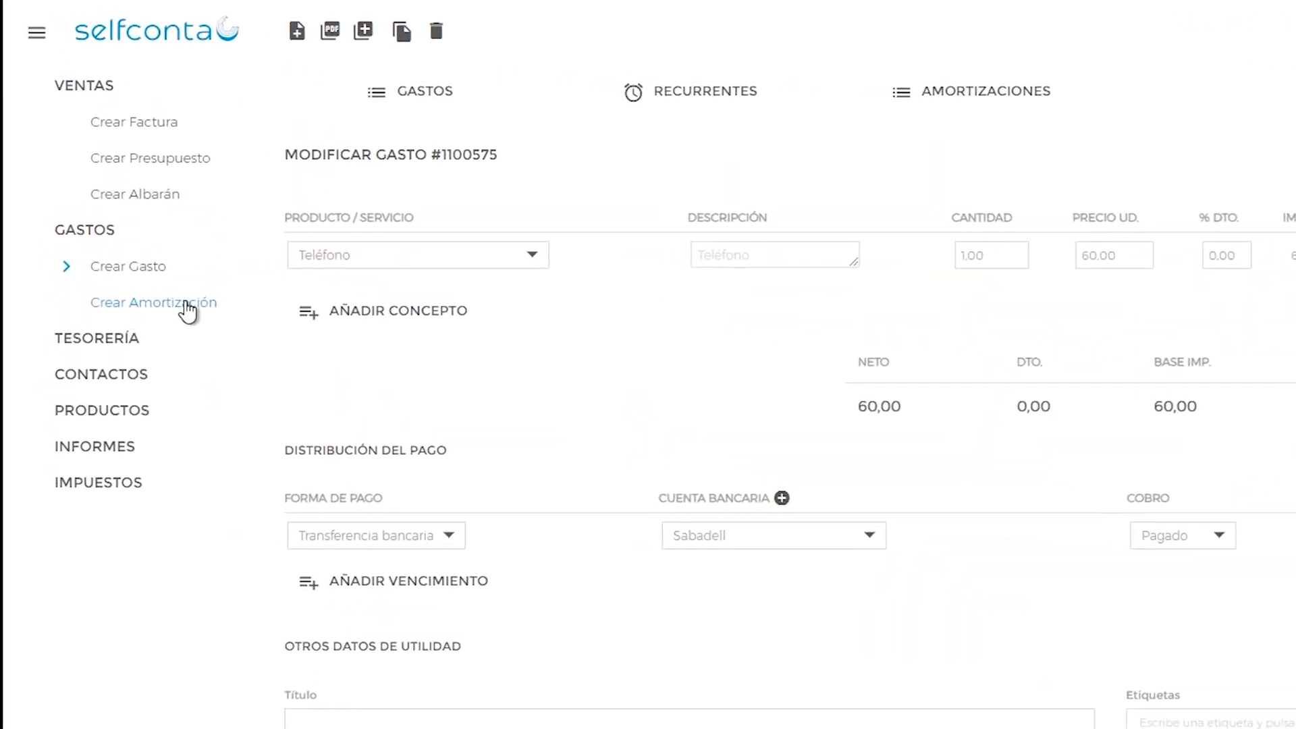
click(169, 317)
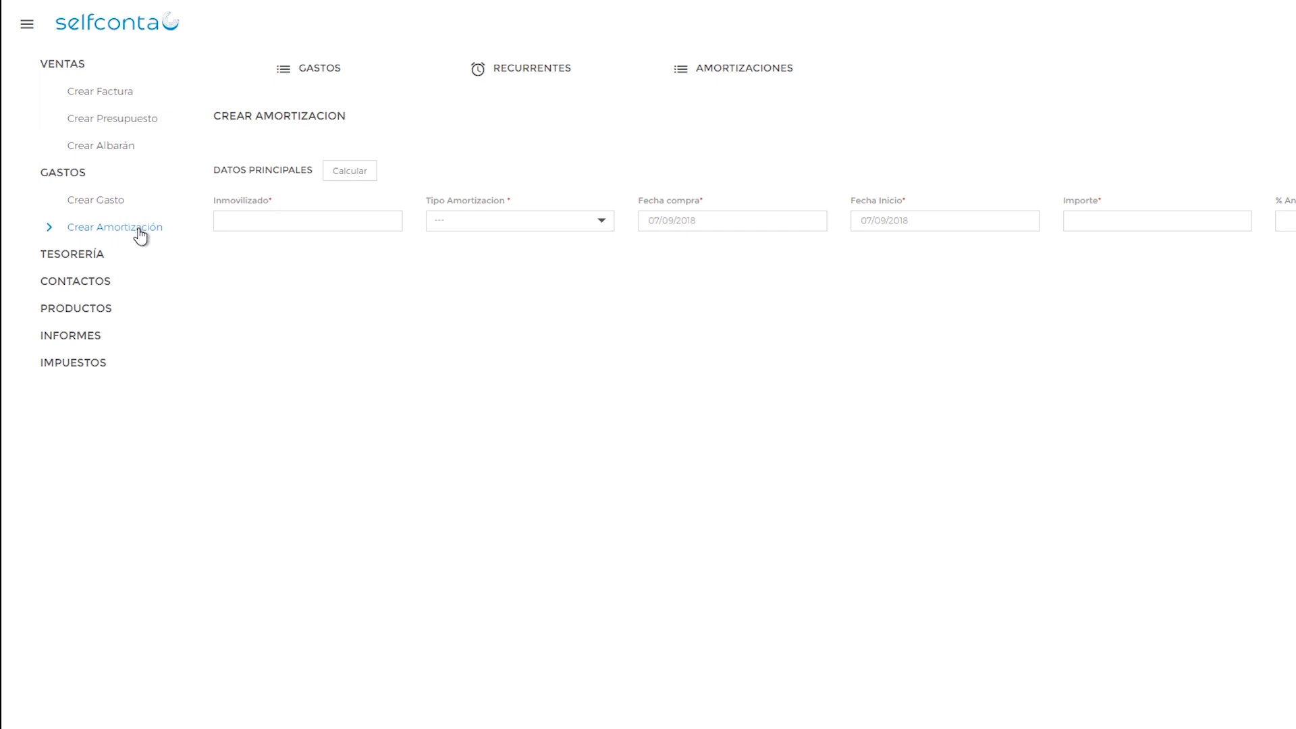
Start a new expense invoice and select DISTRIBUIDORA INTERNACIONAL DE ALIMENTACION SA as its supplier
click(102, 205)
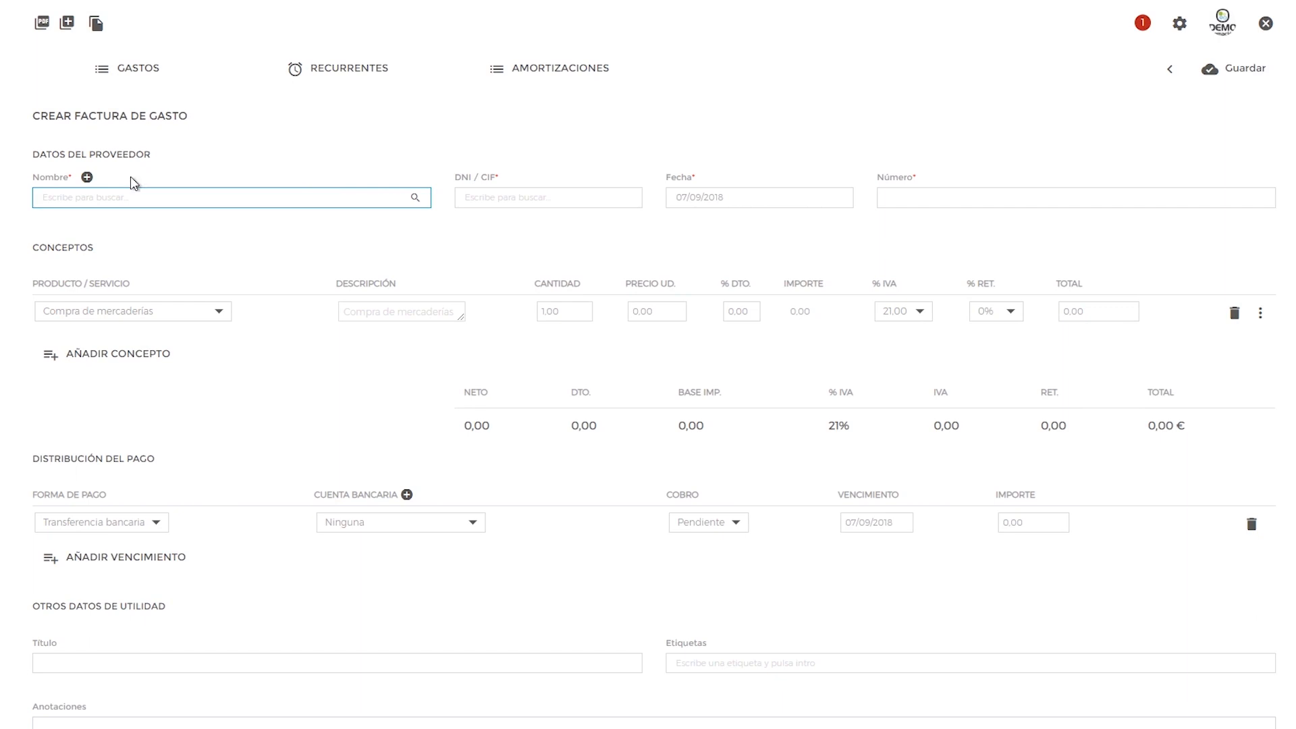
click(415, 198)
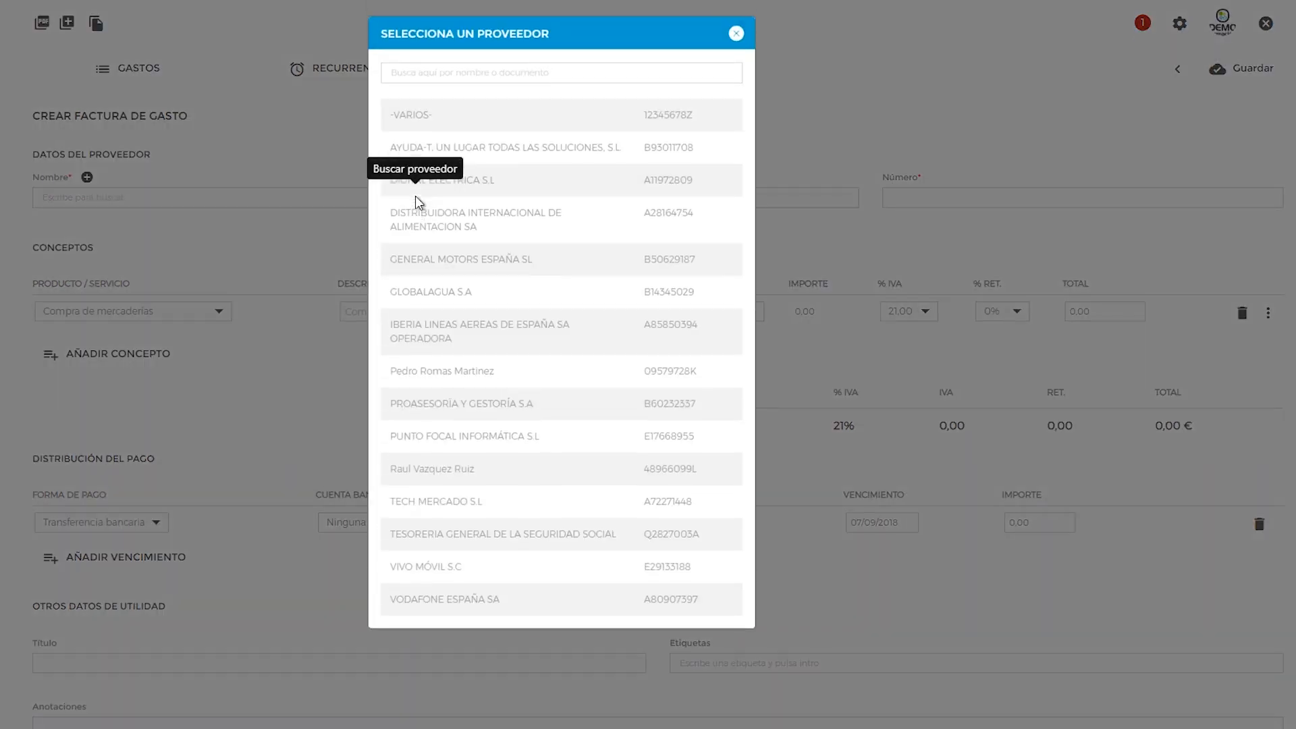
click(439, 221)
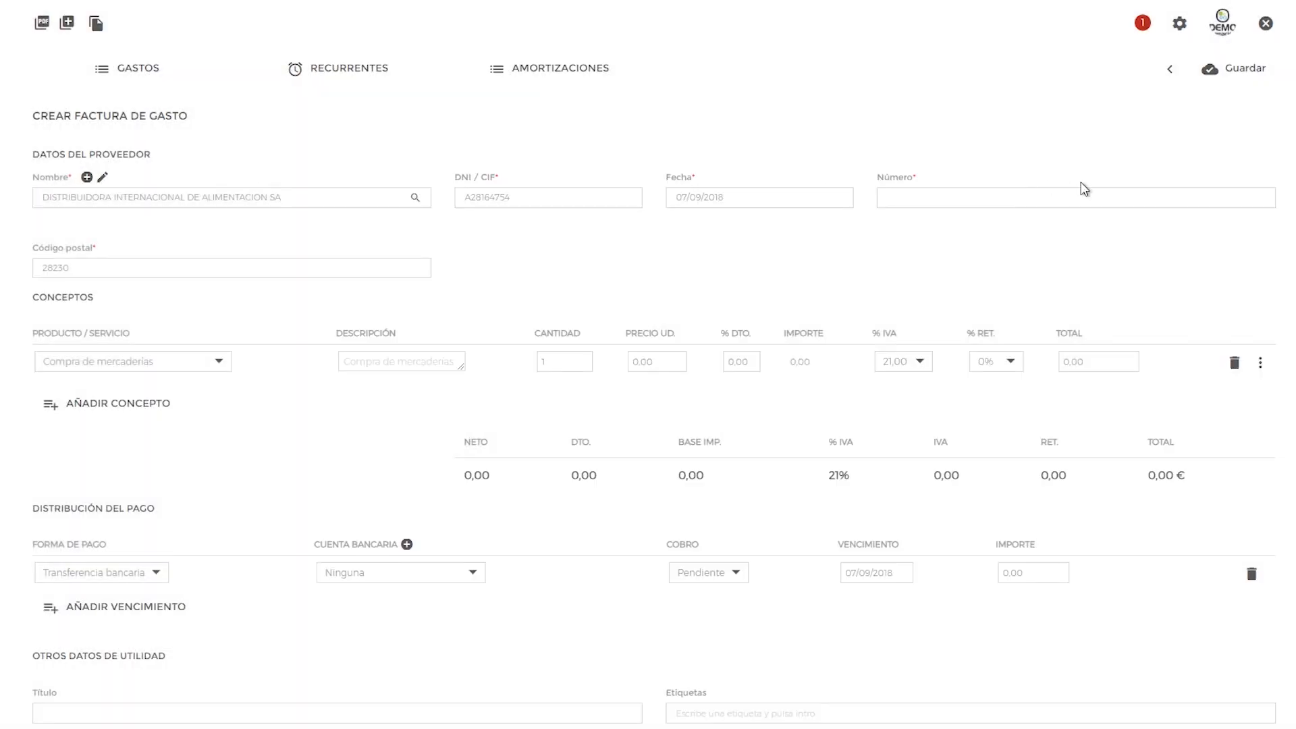
Set the expense invoice number to 500 and choose Inmovilizado as the product/service of its concept line
click(898, 195)
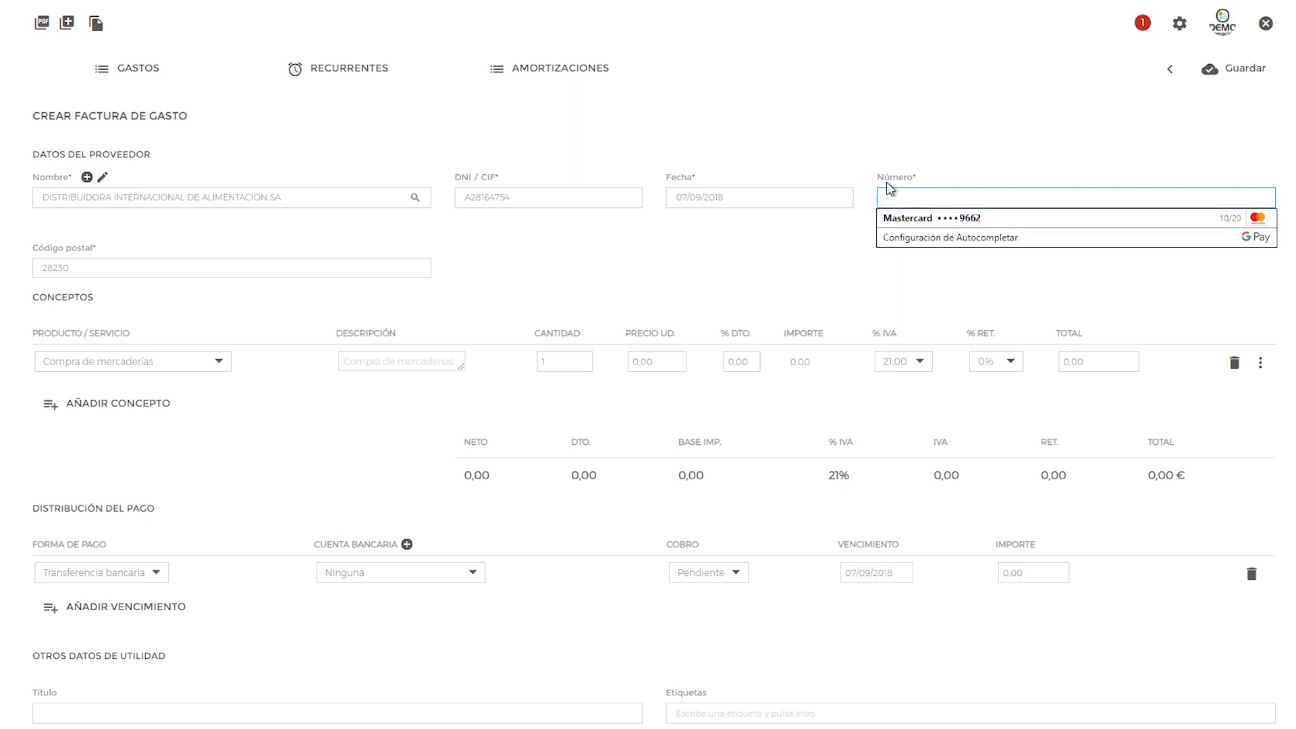
click(787, 259)
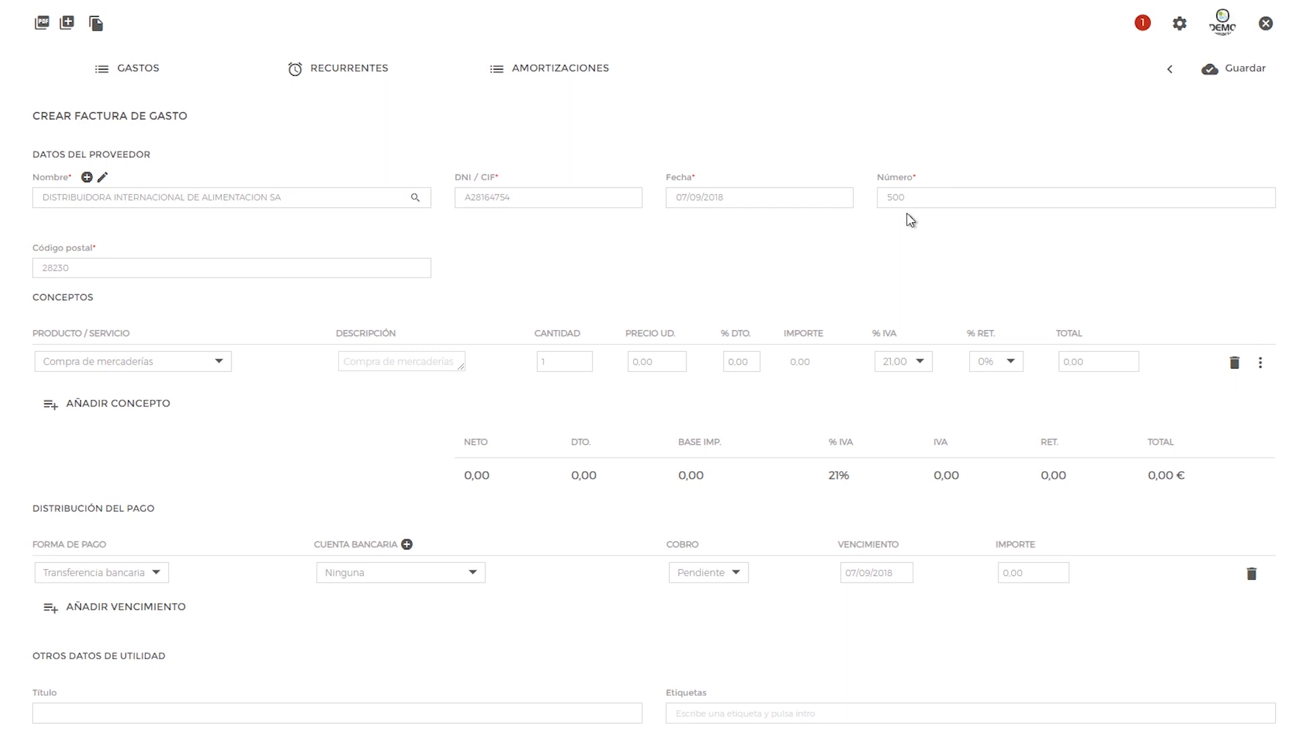
click(210, 363)
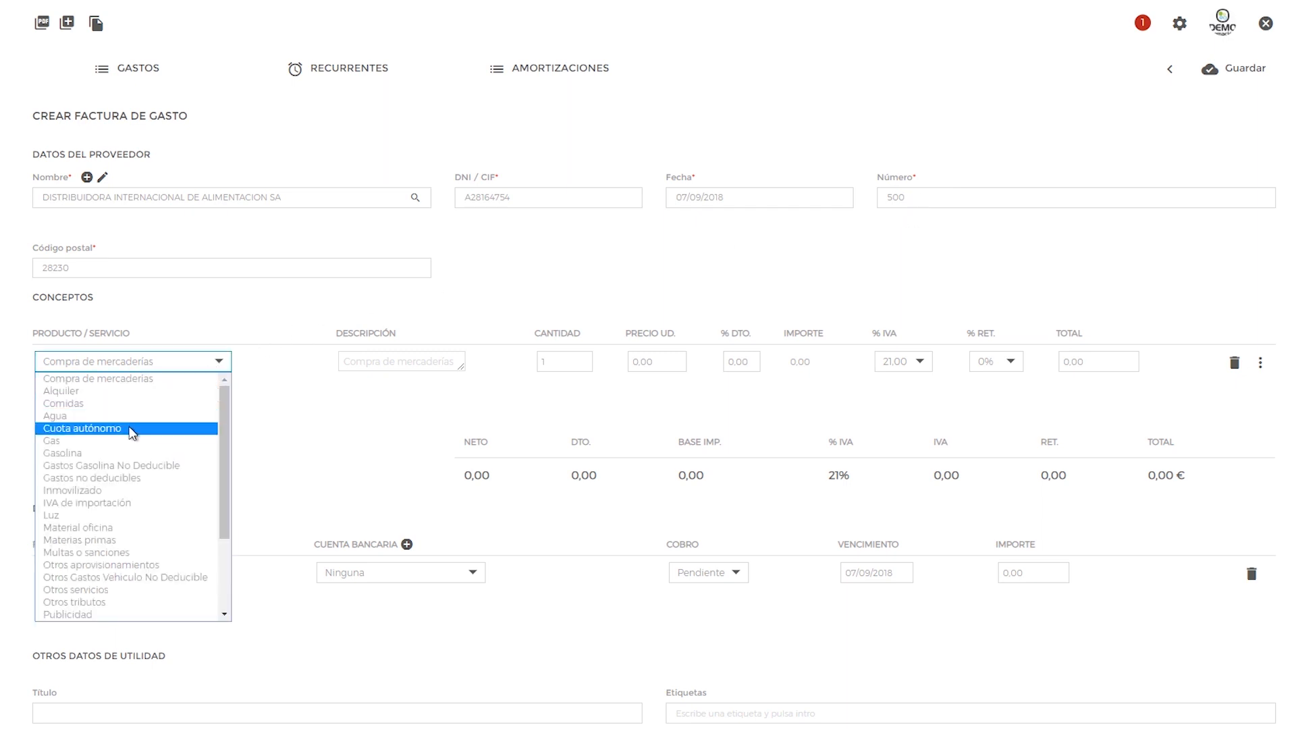
click(123, 493)
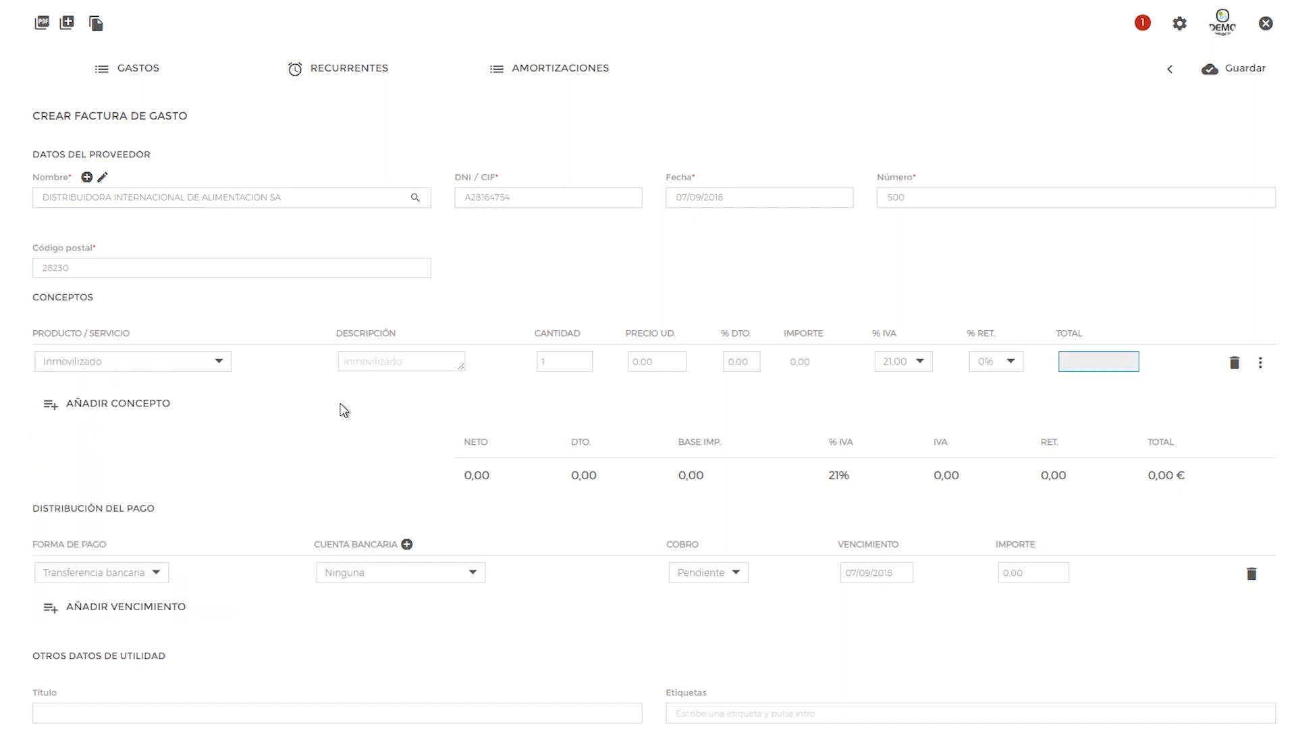
Give the Inmovilizado concept line a unit price of 1.500 and the description Ordenador
click(670, 361)
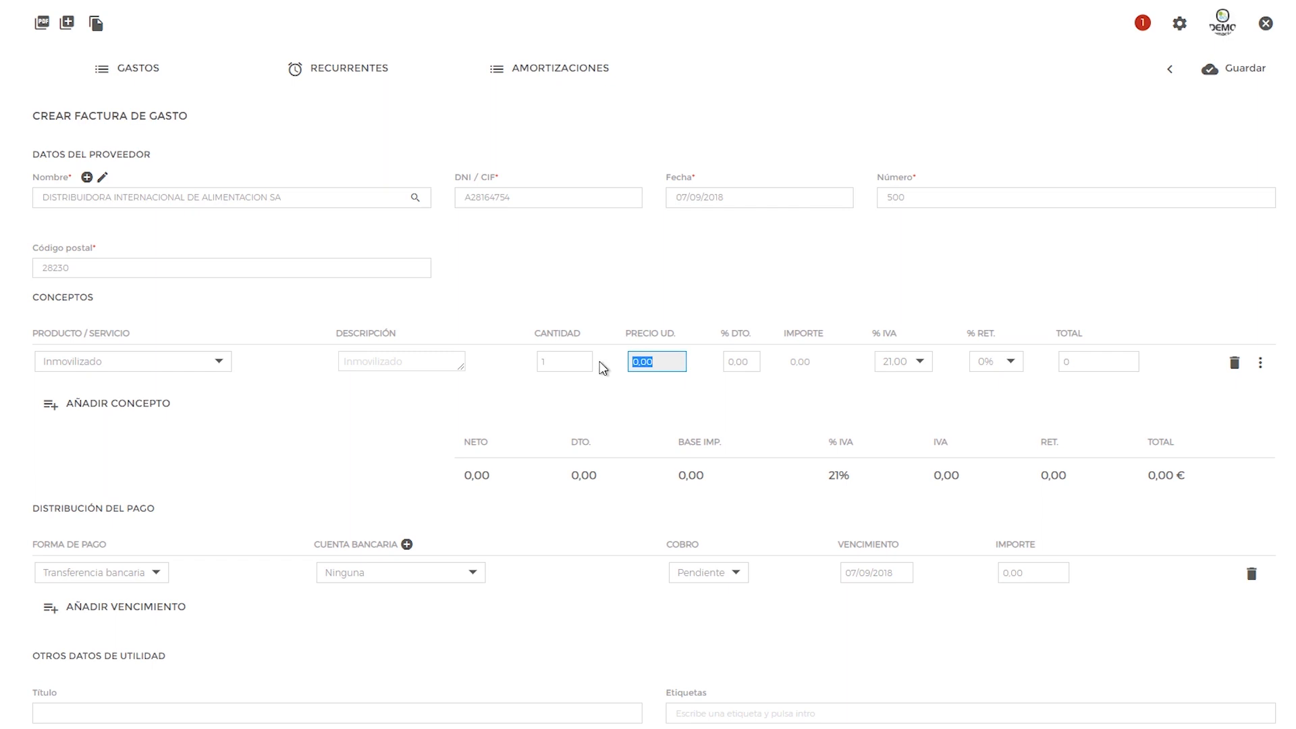
text(1.500)
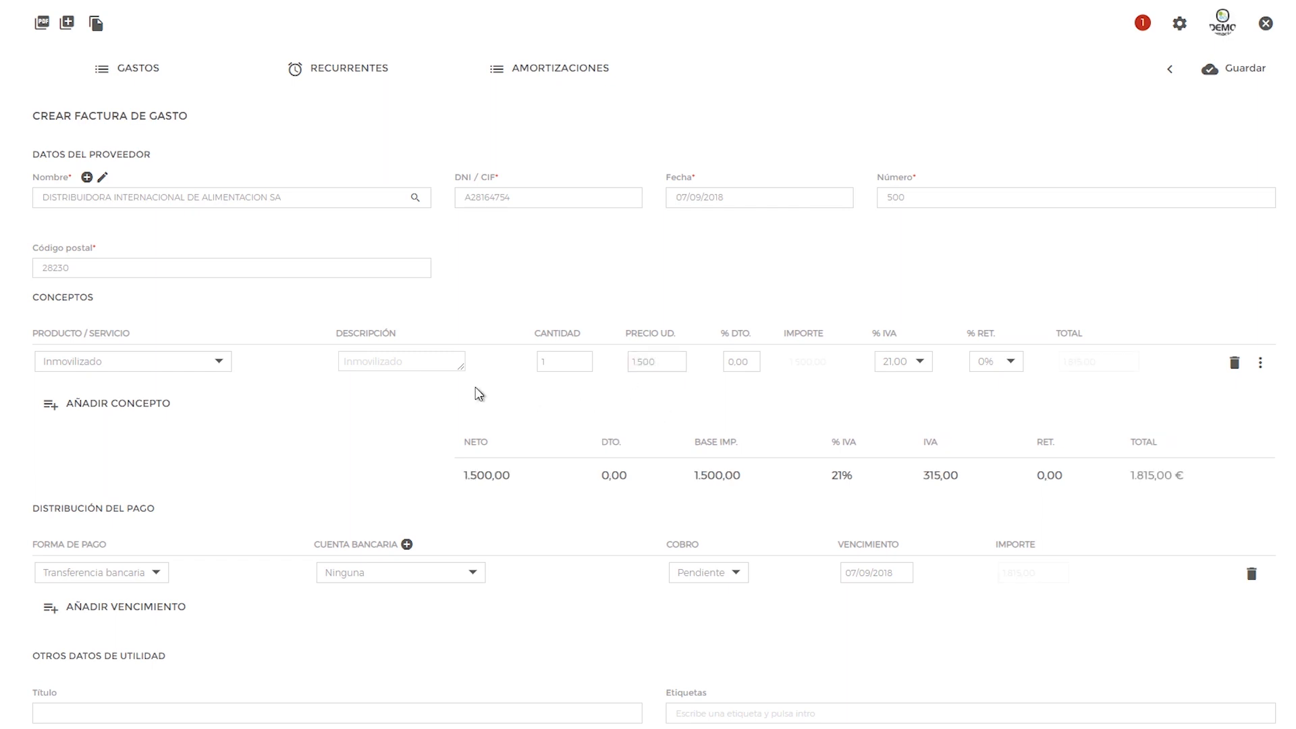
click(404, 359)
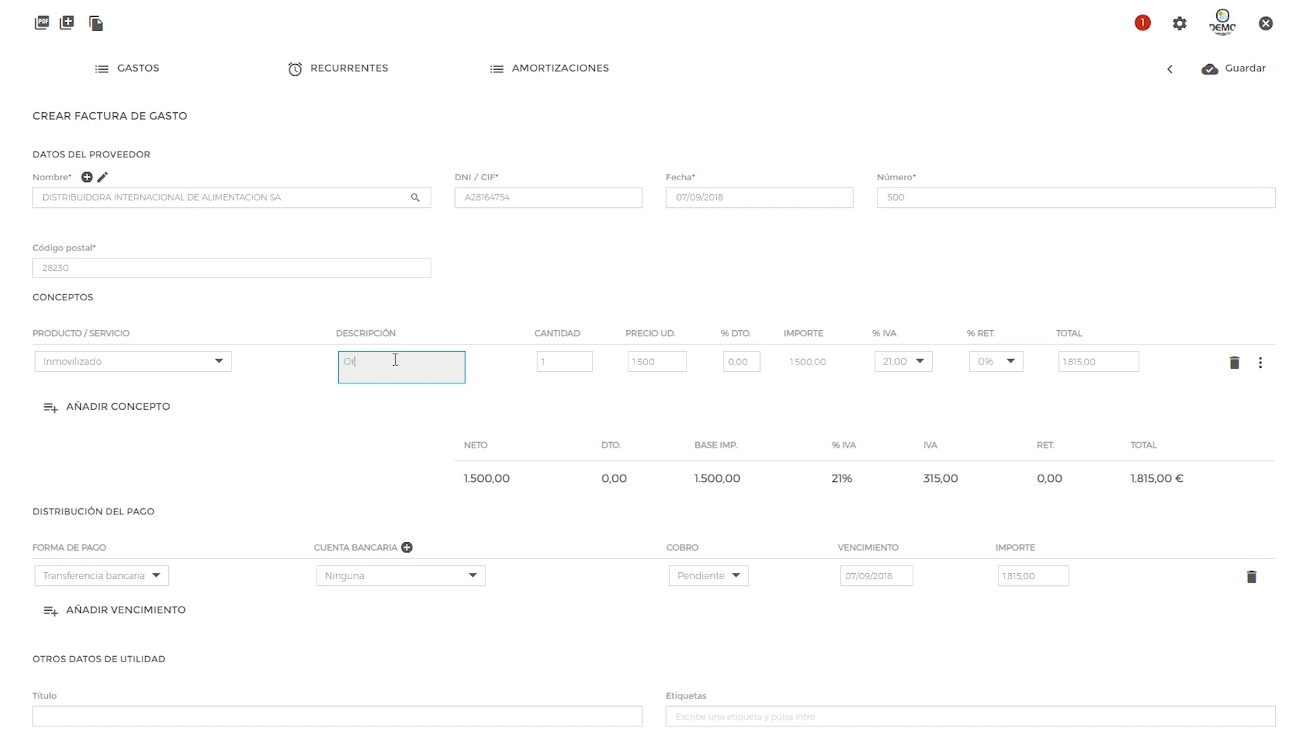
click(526, 405)
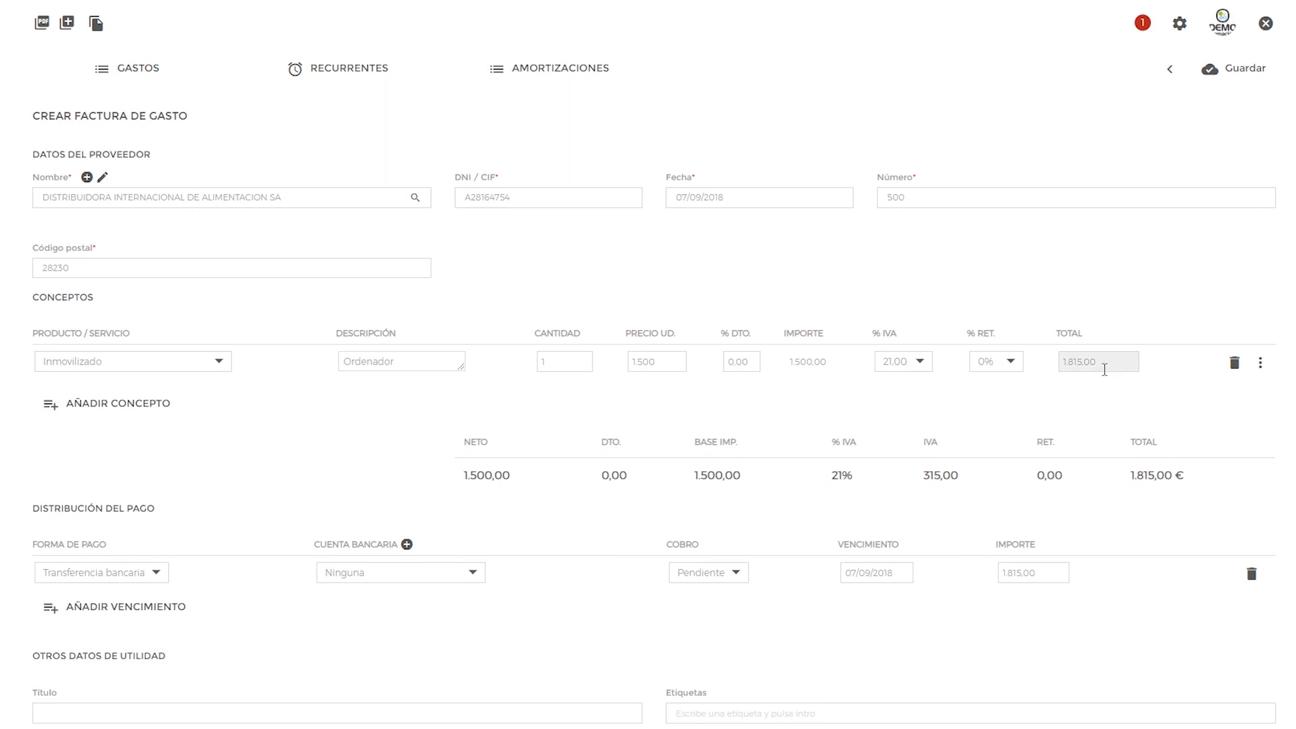
Save the new expense invoice and dismiss the creation notice
scroll(178, 634, down, 3)
scroll(180, 630, up, 3)
click(1245, 70)
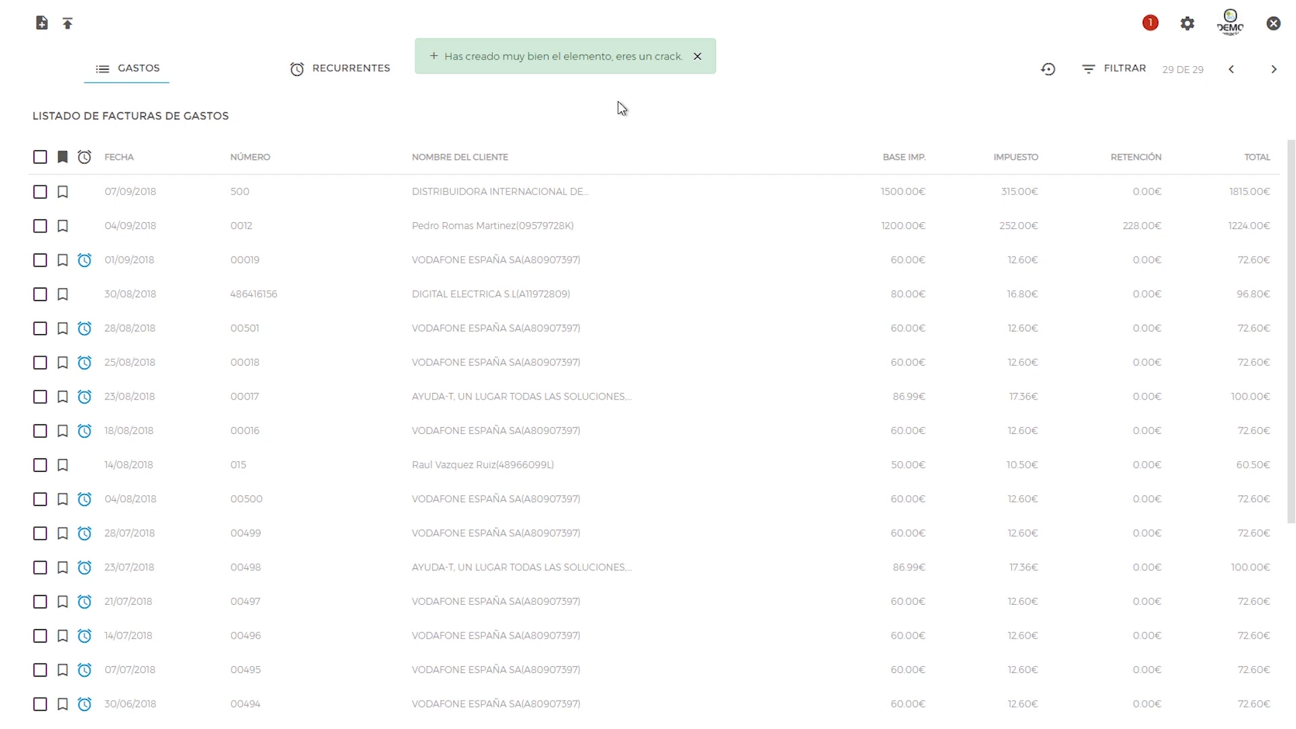
click(699, 57)
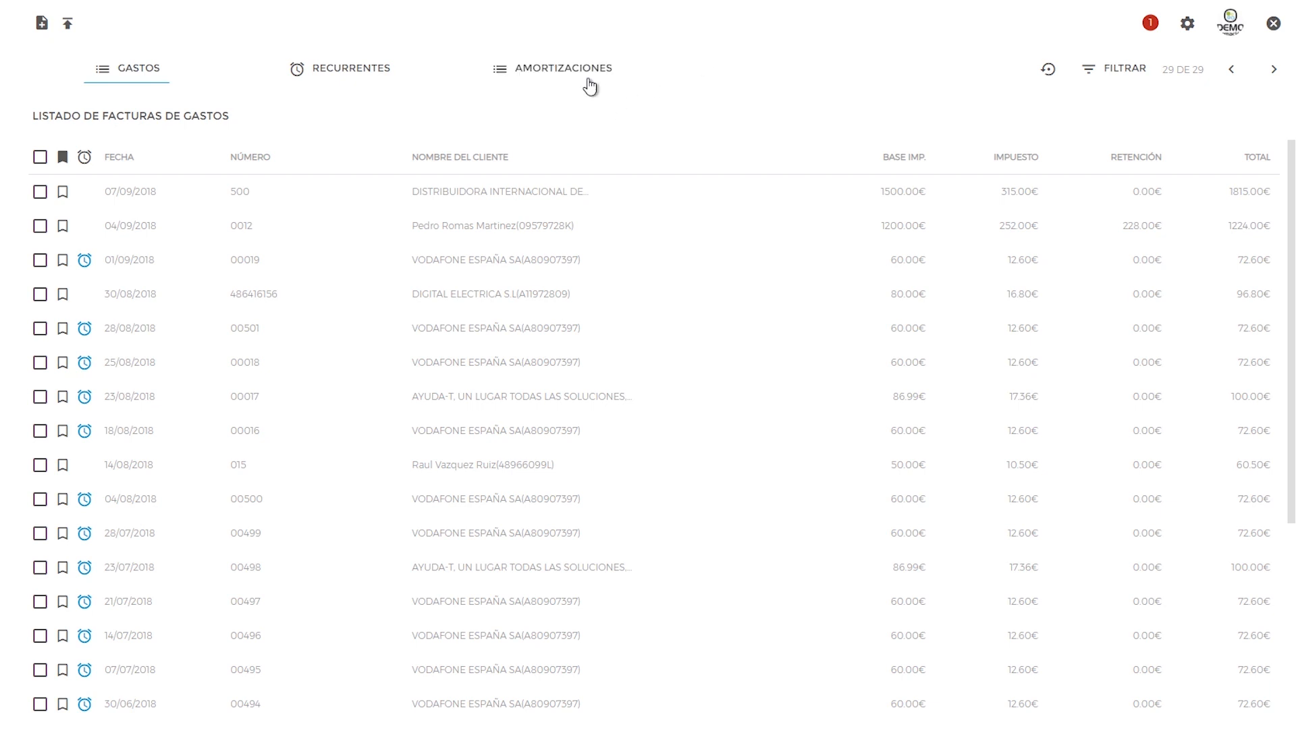
Open the Ordenador amortization with start date 07/09/2018 for editing from the amortization list
click(551, 76)
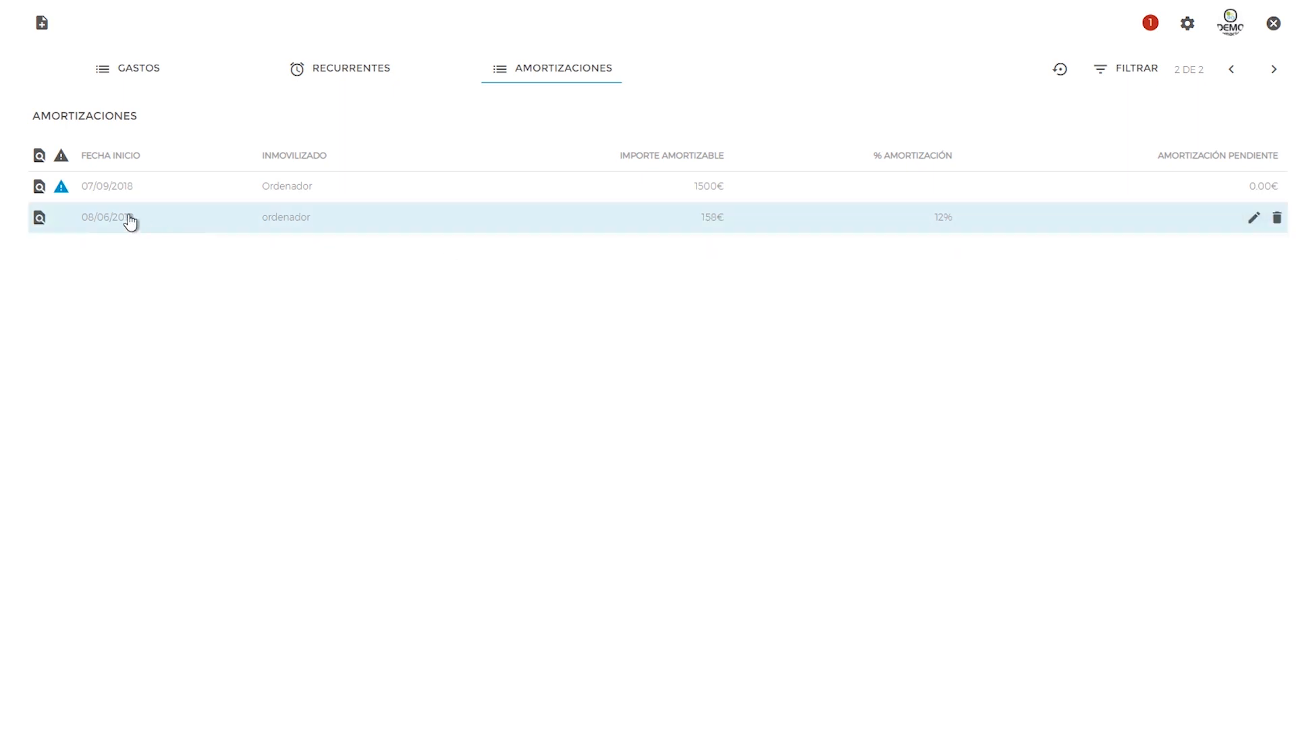
mouse_move(61, 195)
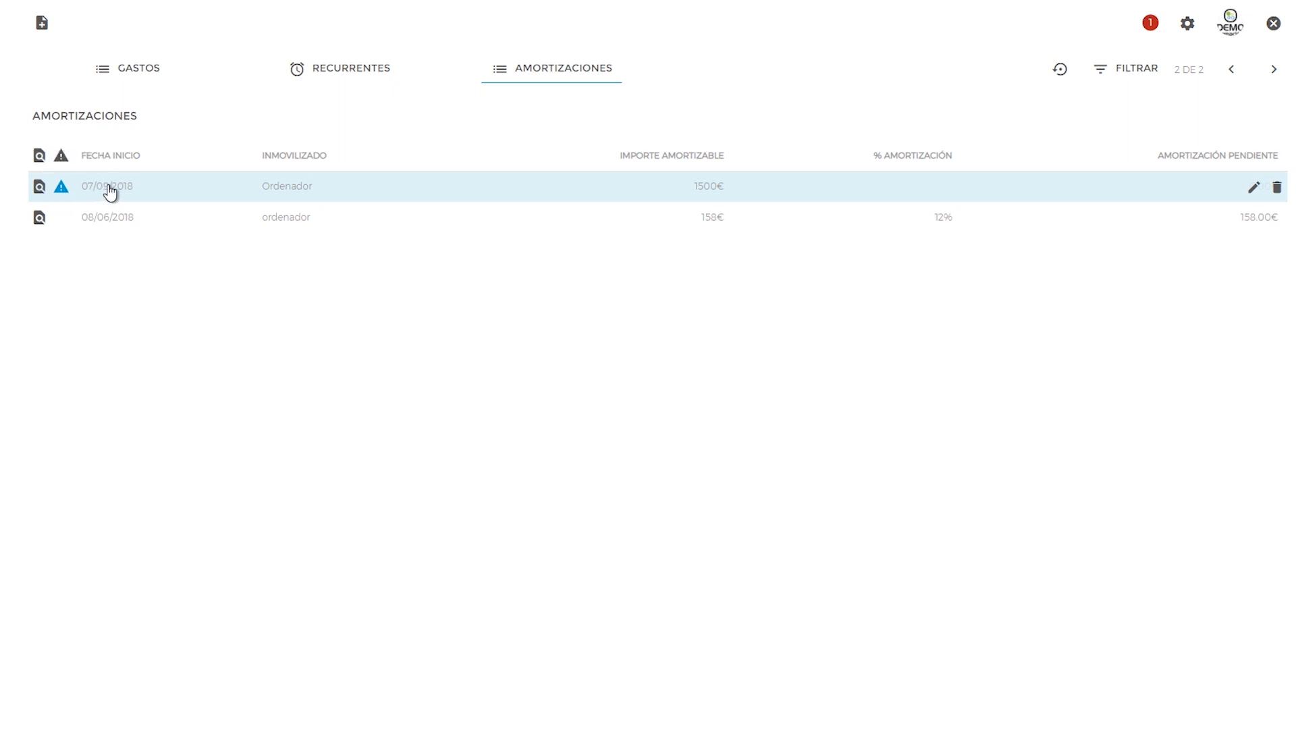
click(1250, 192)
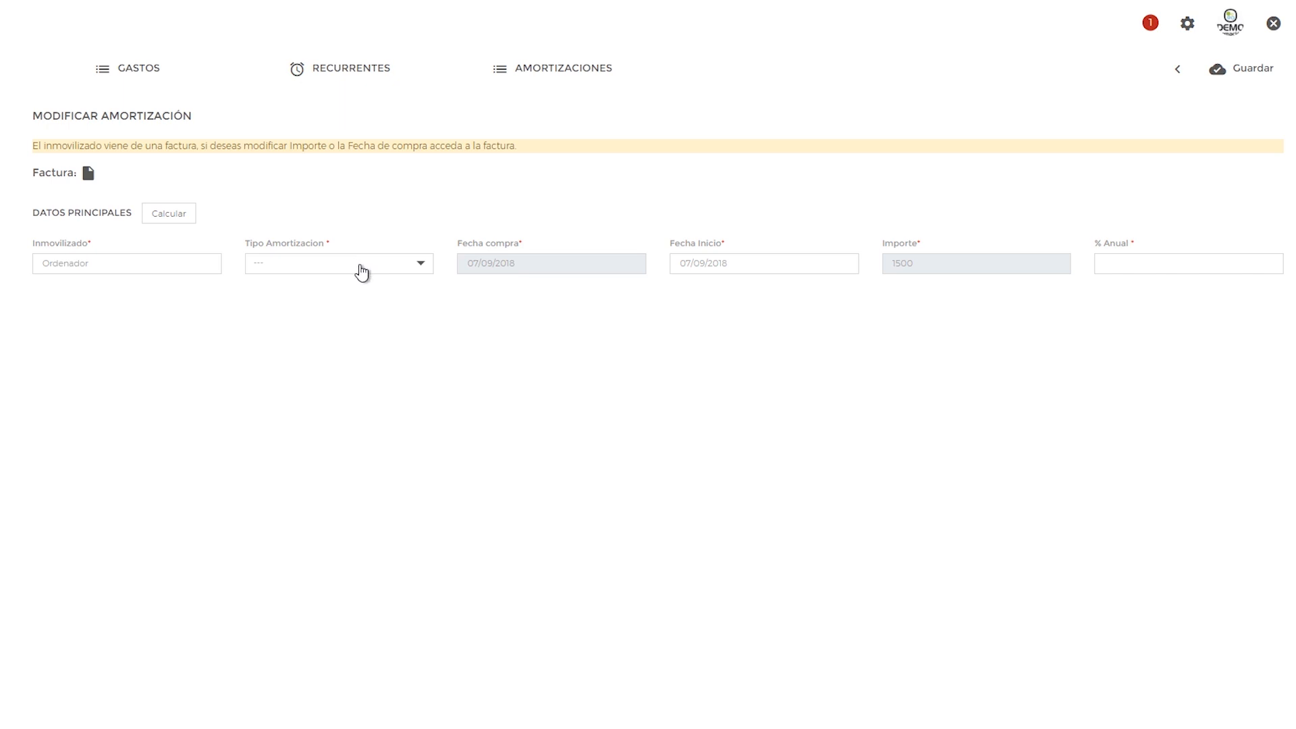
Set the amortization type to Maquinaria and calculate the amortization table
click(491, 193)
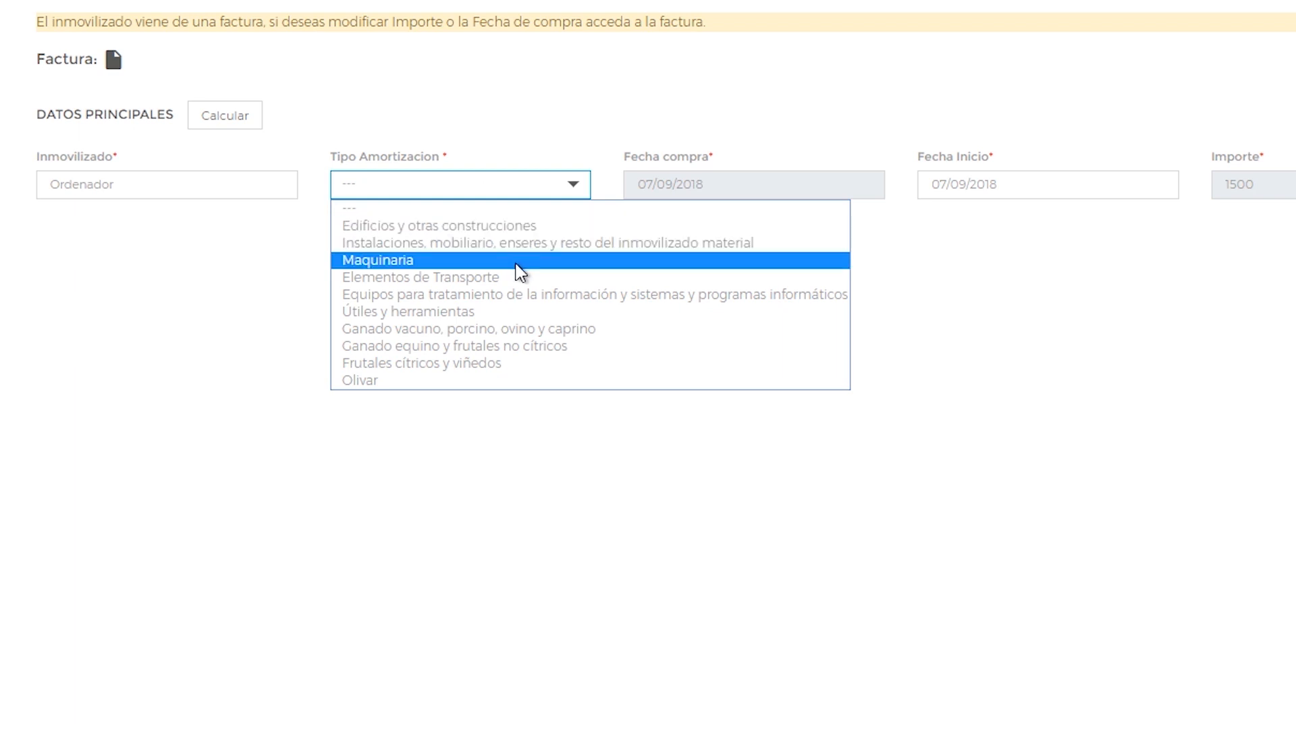
click(465, 261)
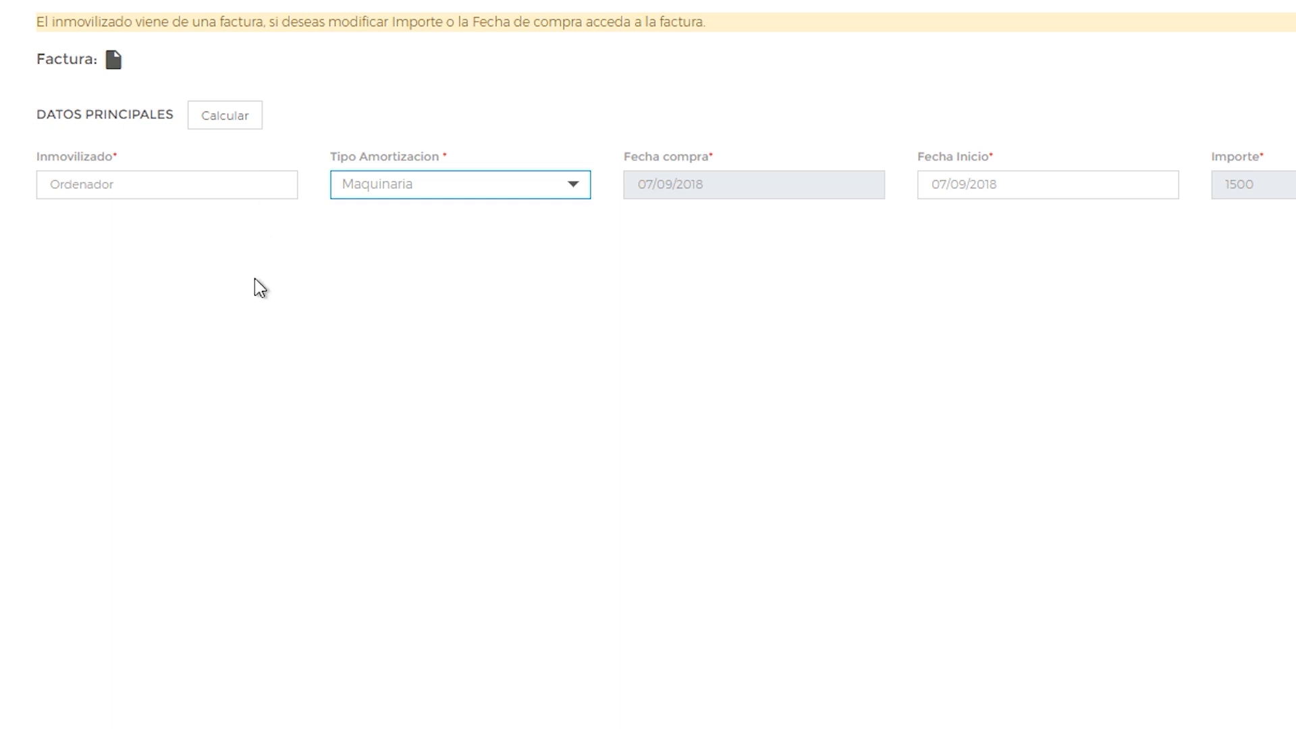
click(230, 116)
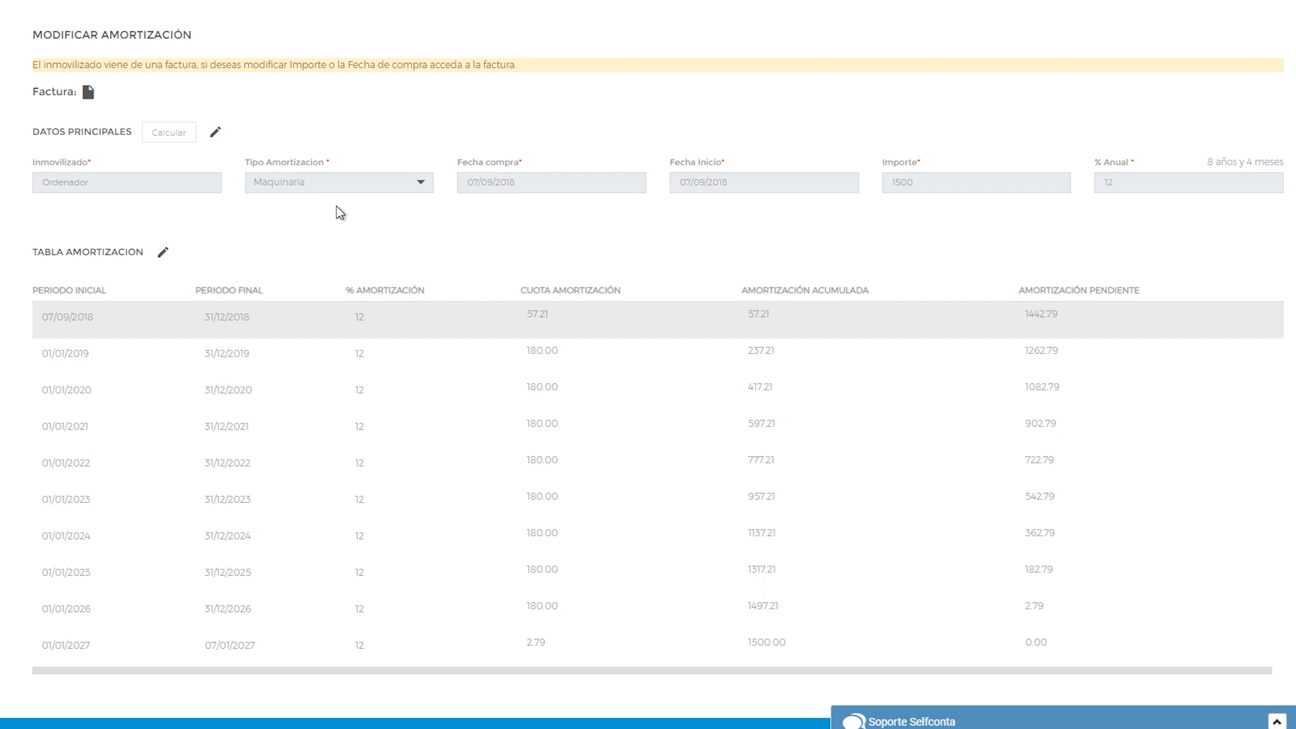
Make the amortization table's amounts editable and save the Ordenador amortization
click(163, 257)
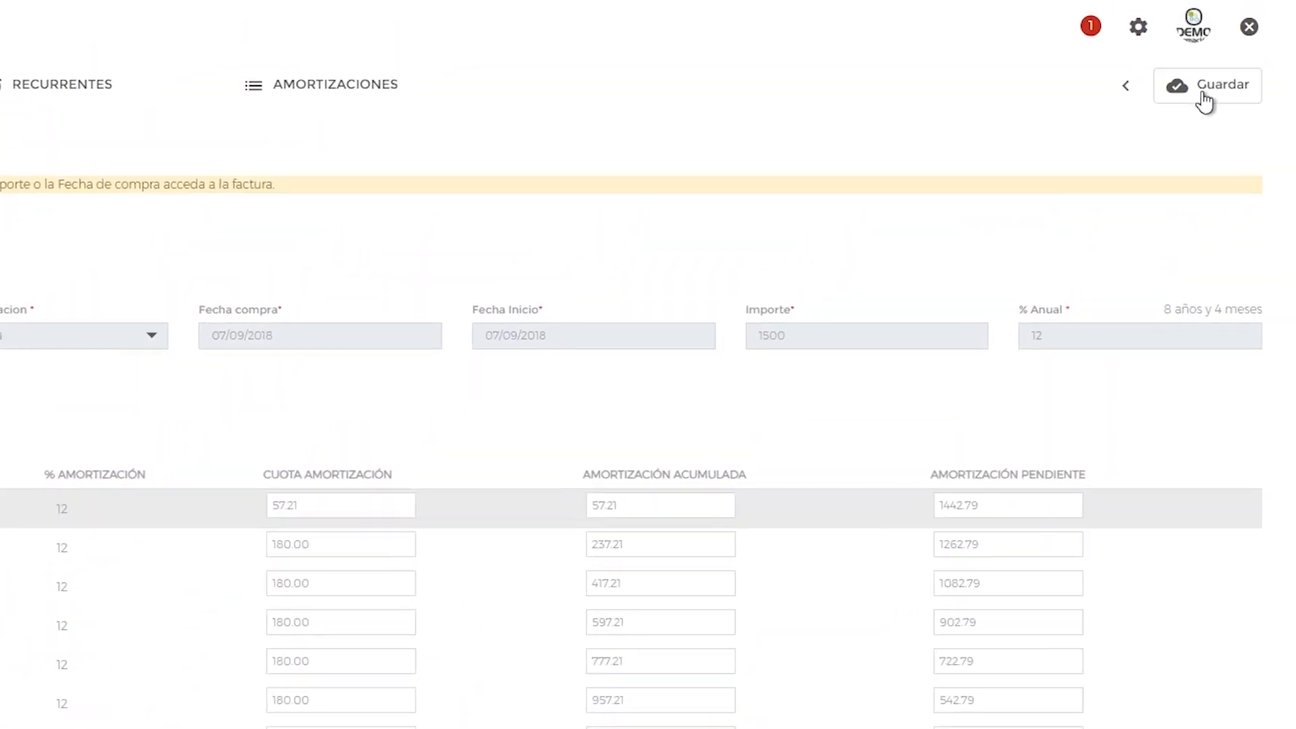
click(1208, 100)
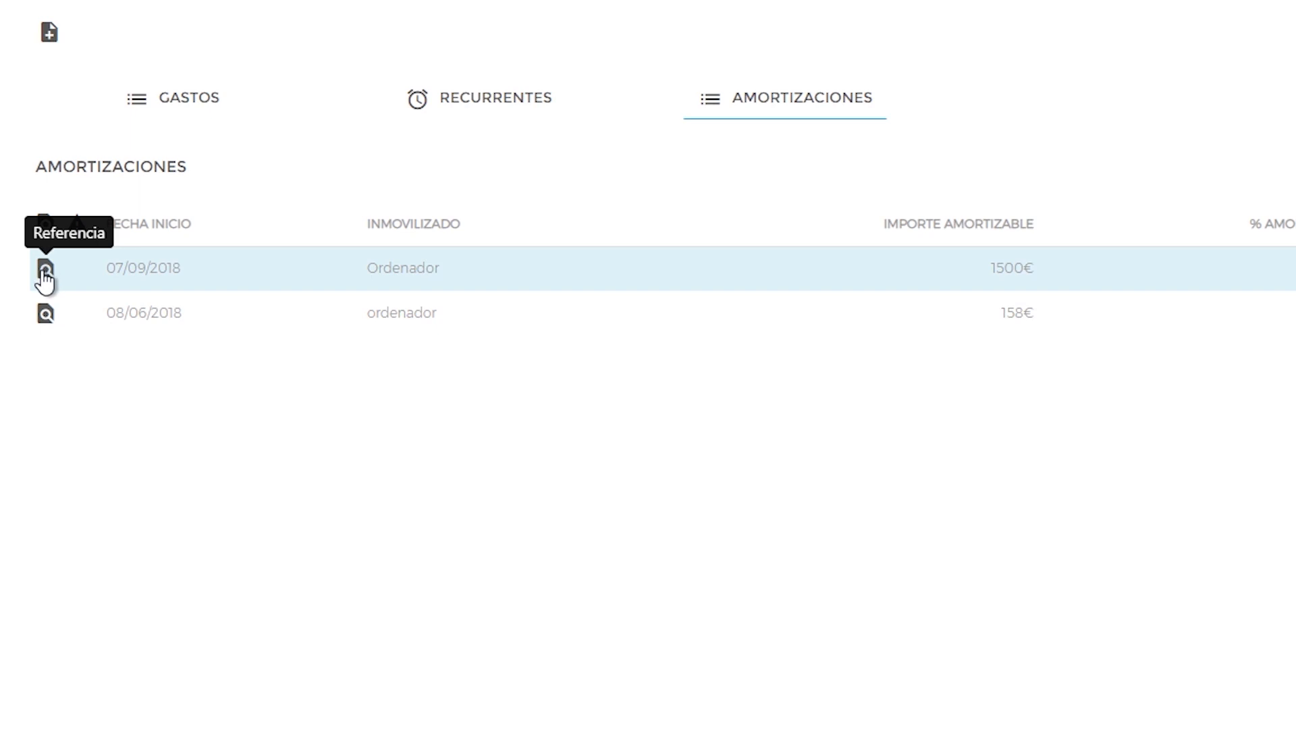
Open the expense invoice referenced by the 07/09/2018 Ordenador amortization and review its data
click(45, 274)
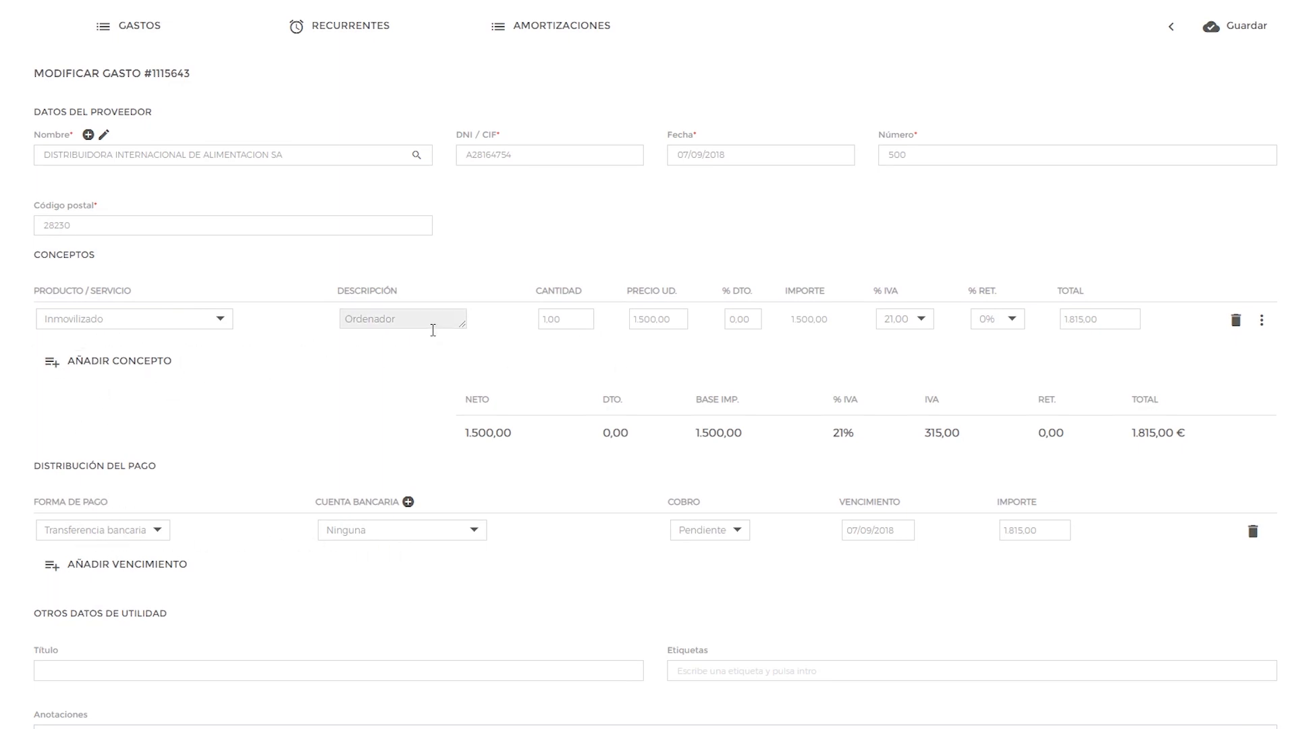
scroll(433, 330, down, 2)
scroll(438, 364, up, 2)
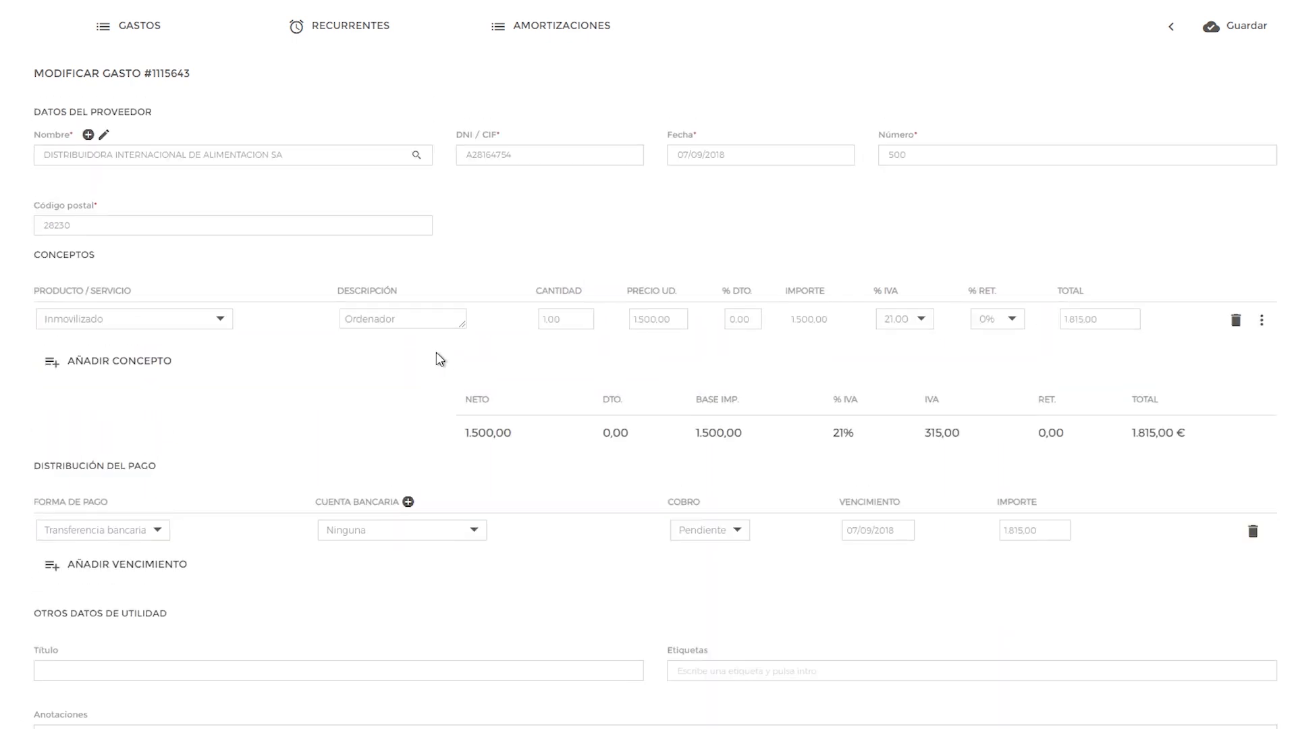